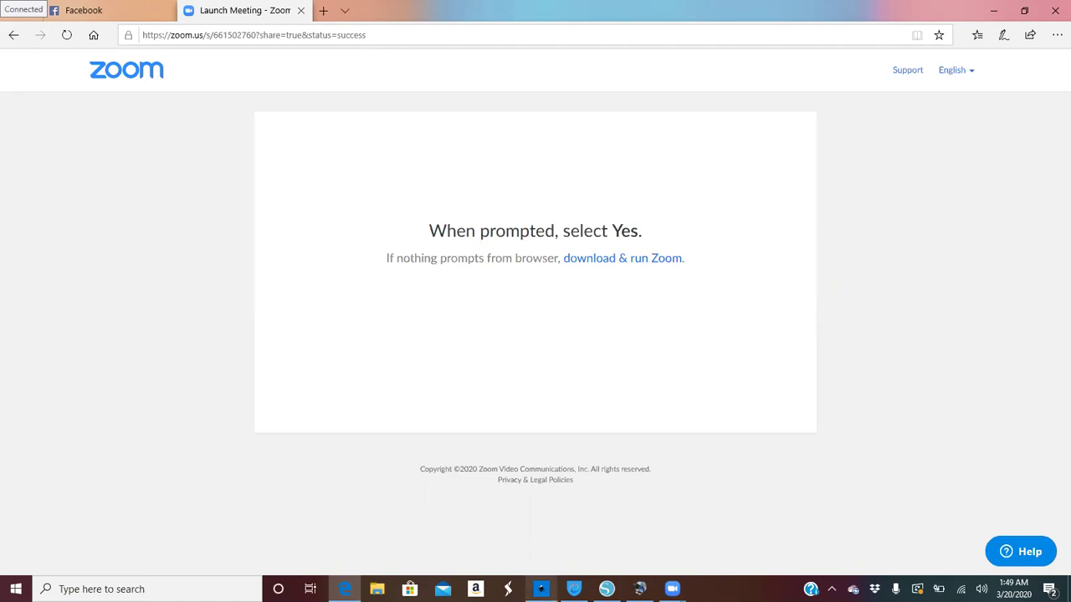
- Switch to the blank document in Inkscape
mouse_move(541, 589)
left_click(544, 555)
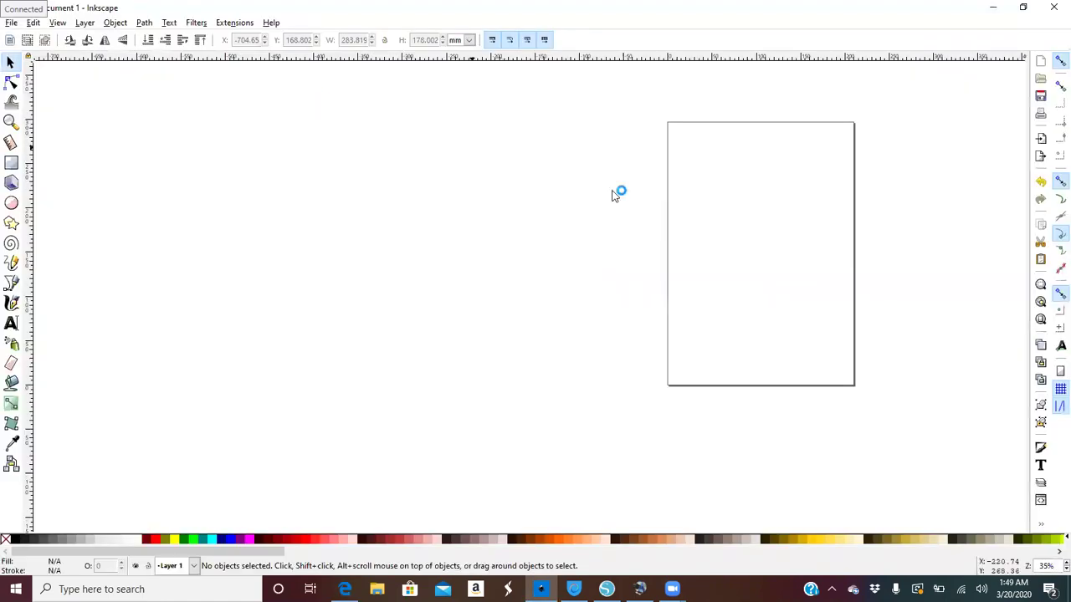
left_click_drag(225, 552, 141, 542)
left_click_drag(757, 208, 621, 224)
left_click_drag(274, 553, 171, 559)
key("minus")
key("minus")
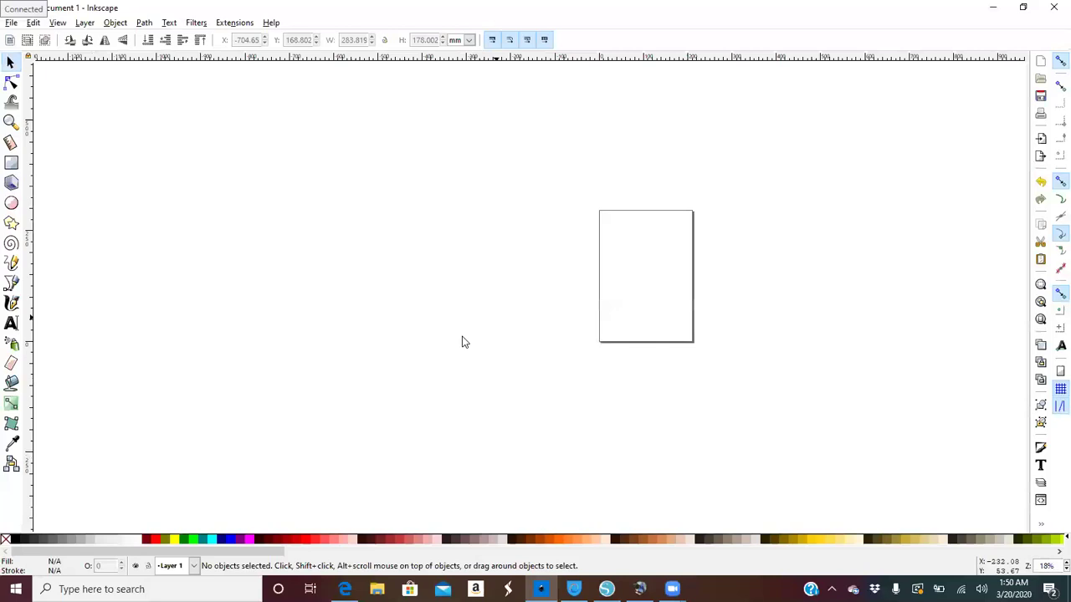
key("plus")
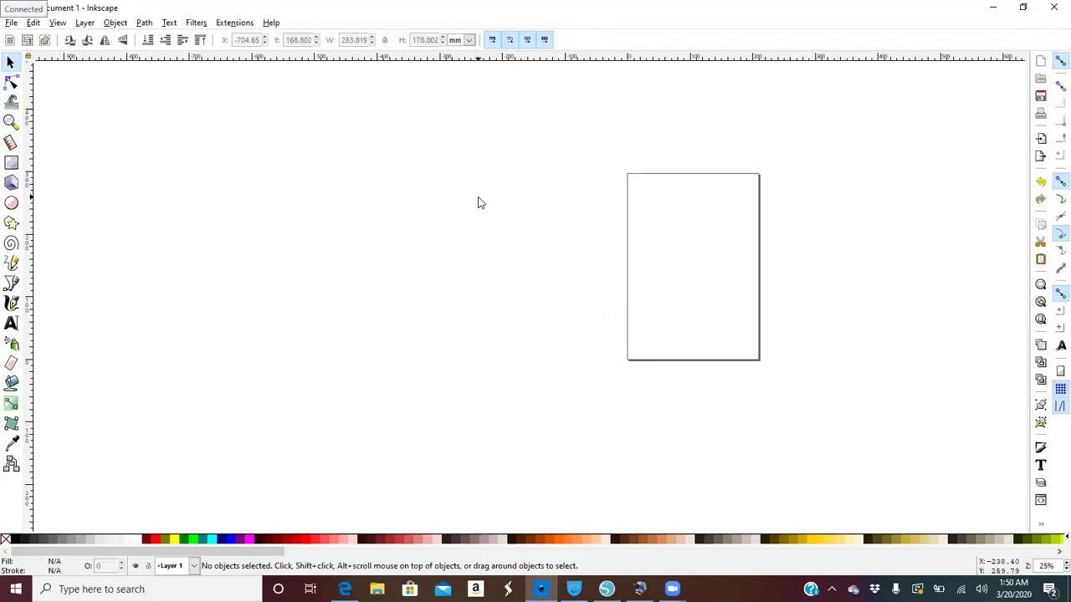
- Paste the copied portrait photo onto the canvas and enlarge it proportionally to about 579 × 386 mm
left_click(12, 24)
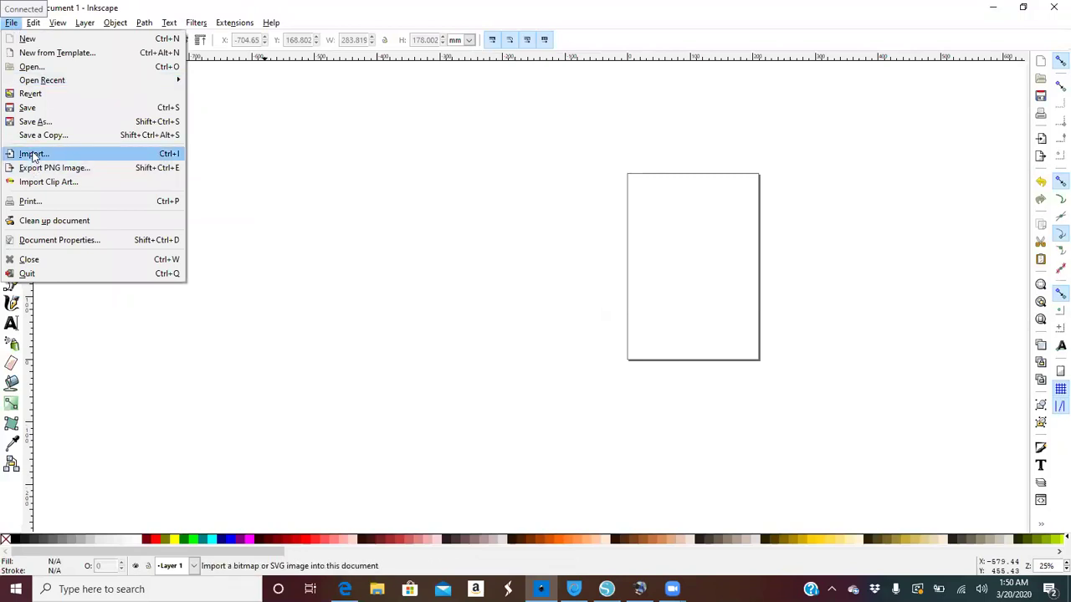
left_click(285, 87)
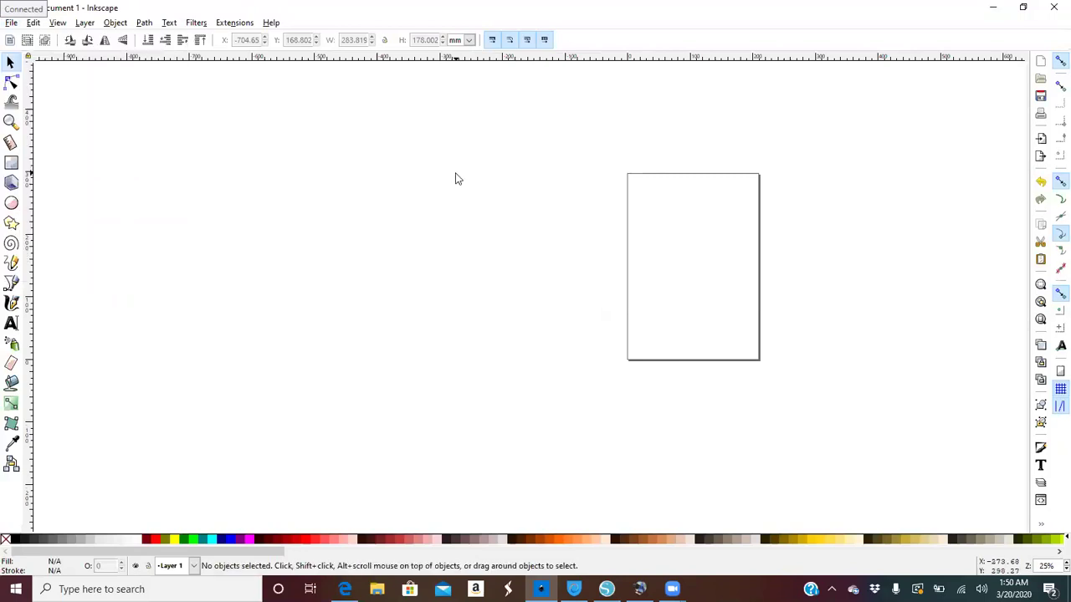
key("ctrl+v")
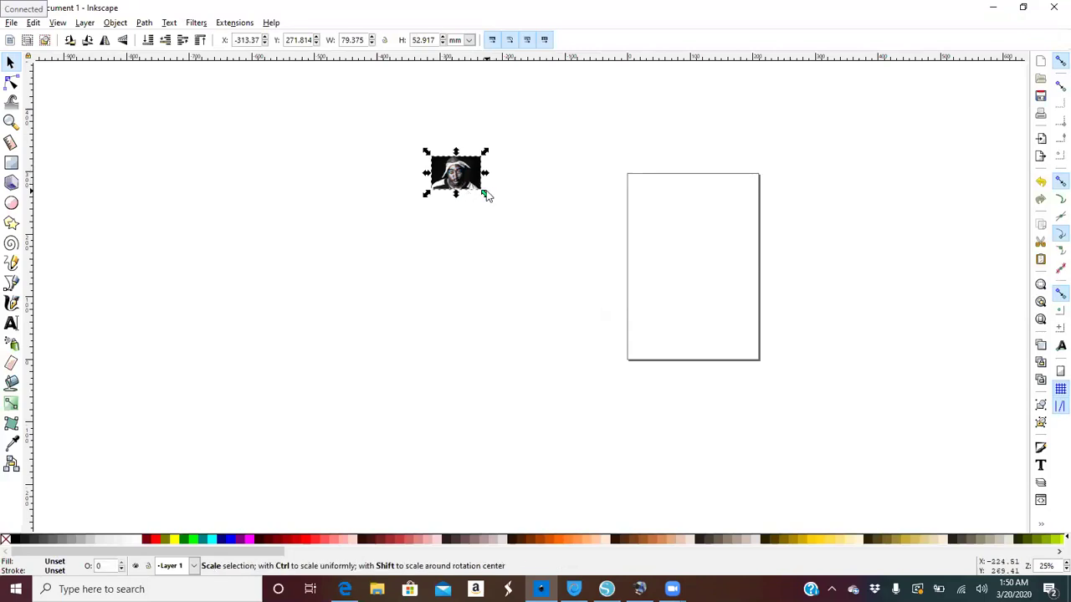
key("ctrl")
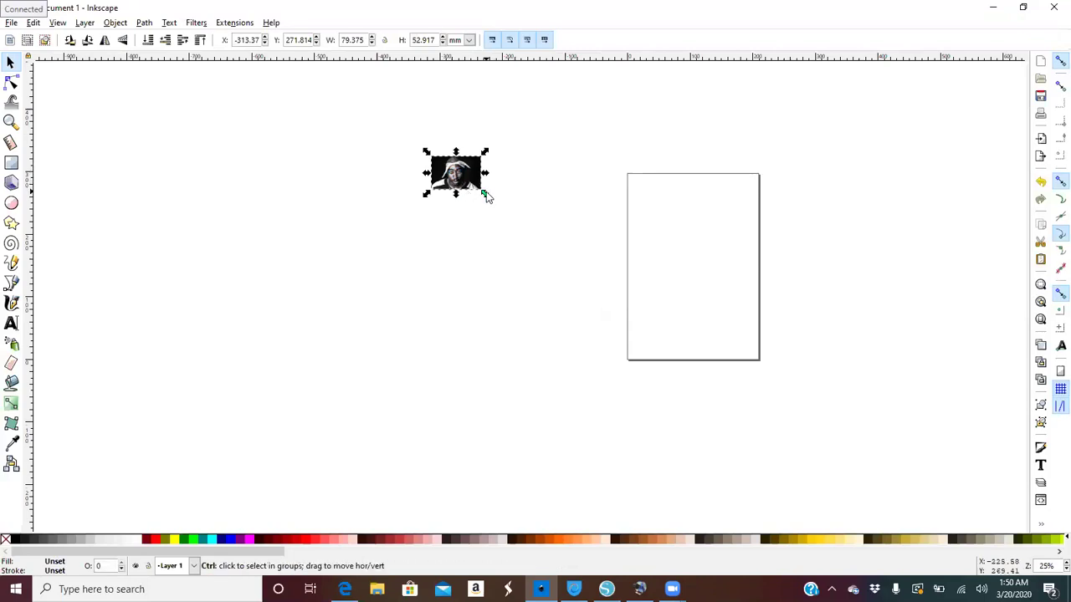
left_click_drag(485, 194, 798, 481)
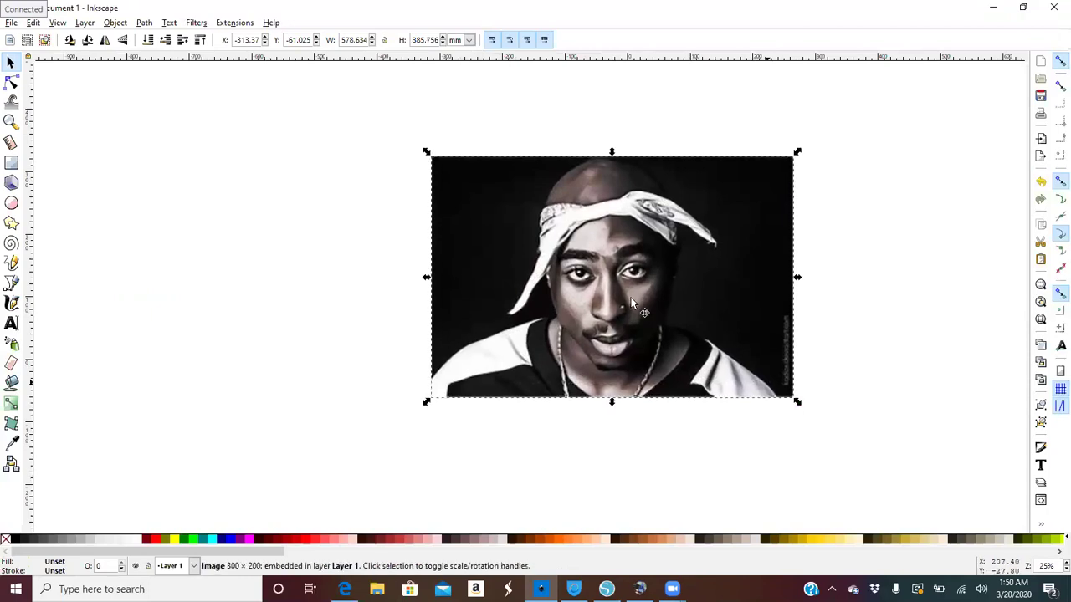
- Trace the photo with Trace Bitmap using Grays, 18 scans, stacked scans and background removal, without smoothing, and close the dialog
left_click(144, 23)
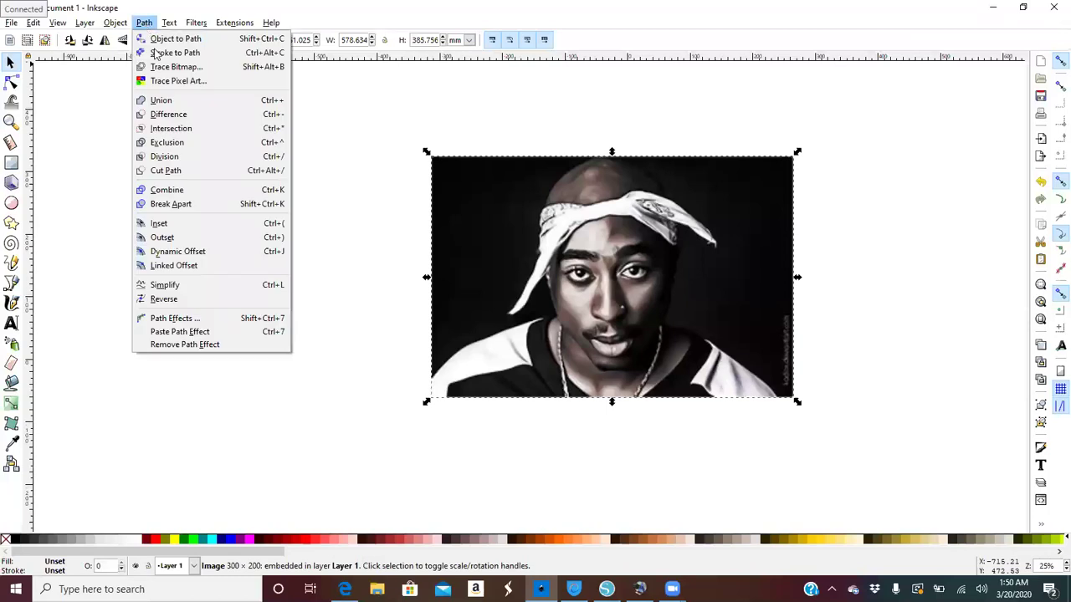
left_click(158, 64)
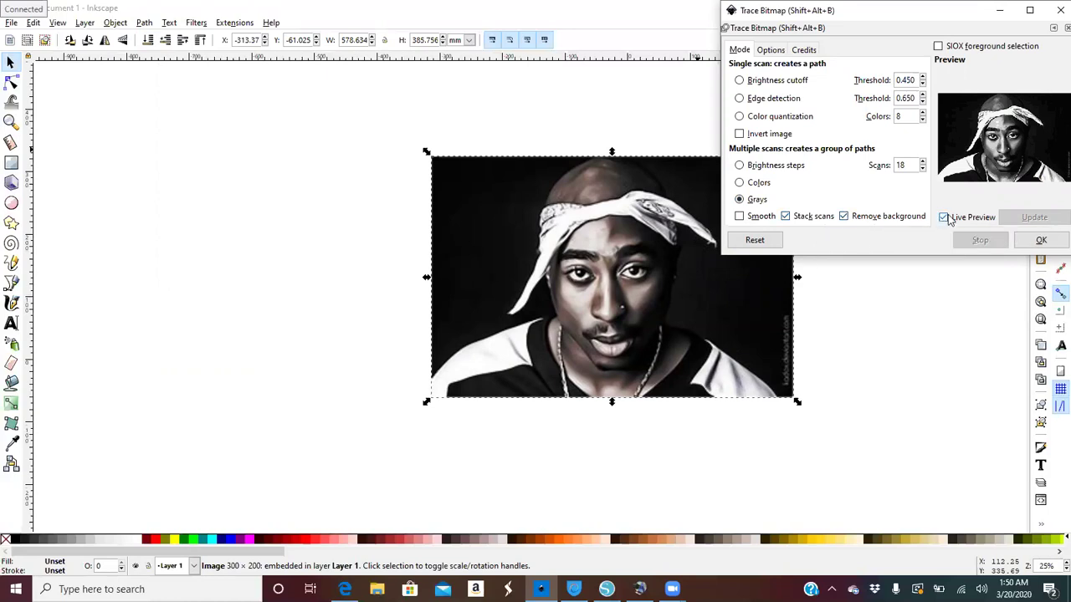
left_click(1040, 240)
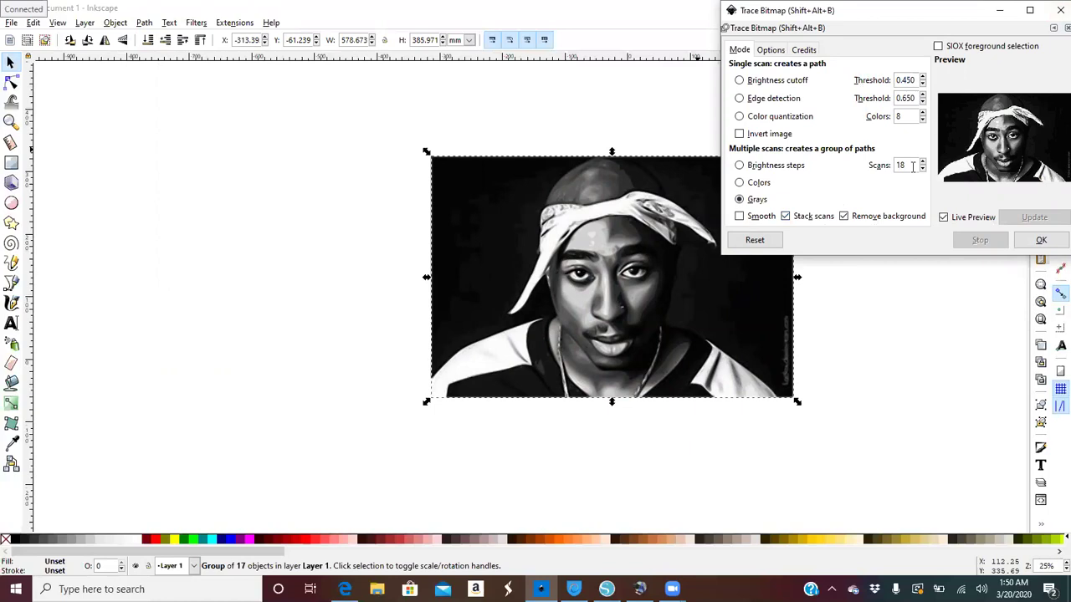
left_click(1060, 10)
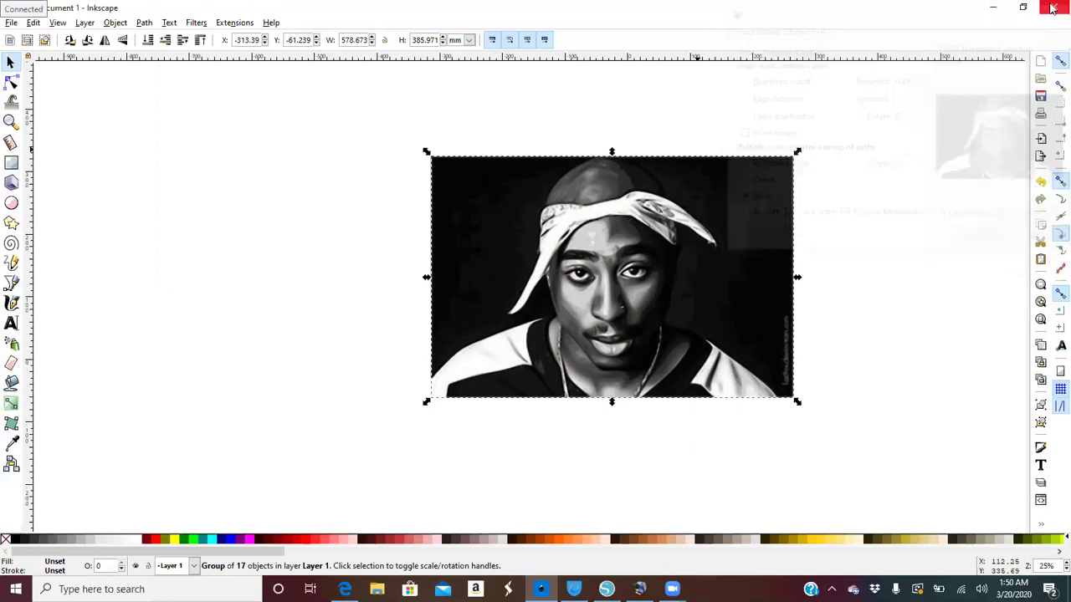
- Move the traced group off the original photo, delete the photo and place the trace back near the page
left_click_drag(543, 236, 139, 220)
left_click(641, 296)
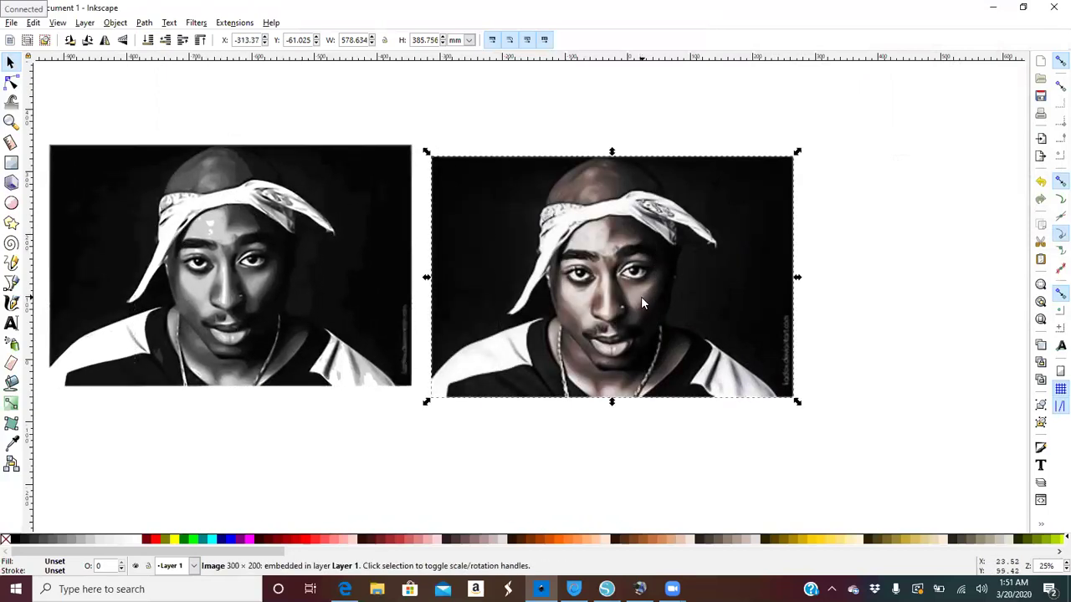
key("Delete")
left_click_drag(350, 251, 611, 254)
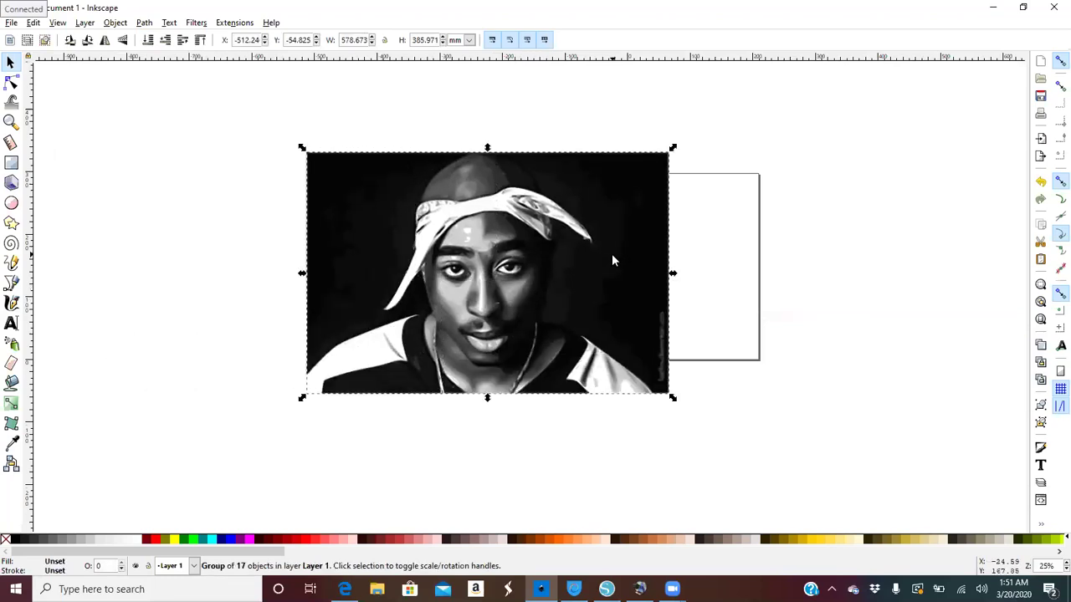
- Ungroup the traced portrait into its separate layer paths and deselect them
left_click(145, 23)
mouse_move(125, 27)
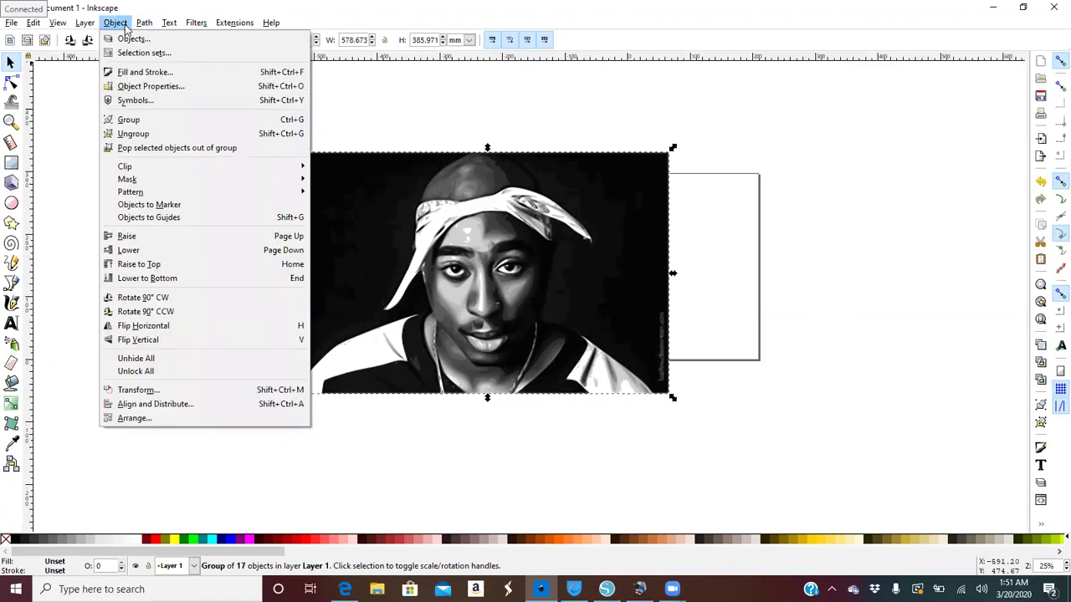
left_click(127, 133)
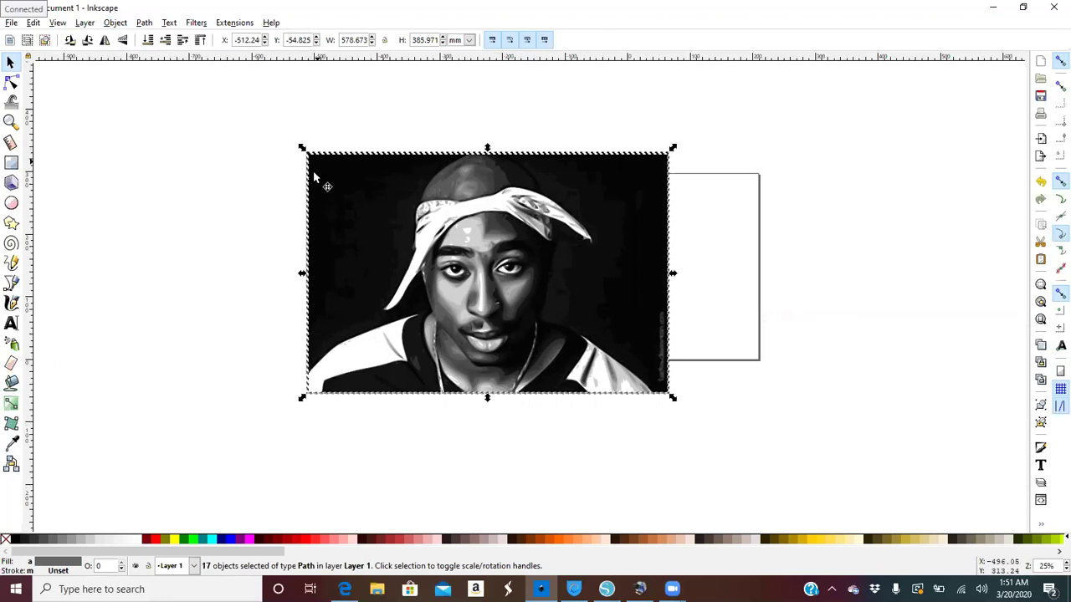
left_click(232, 226)
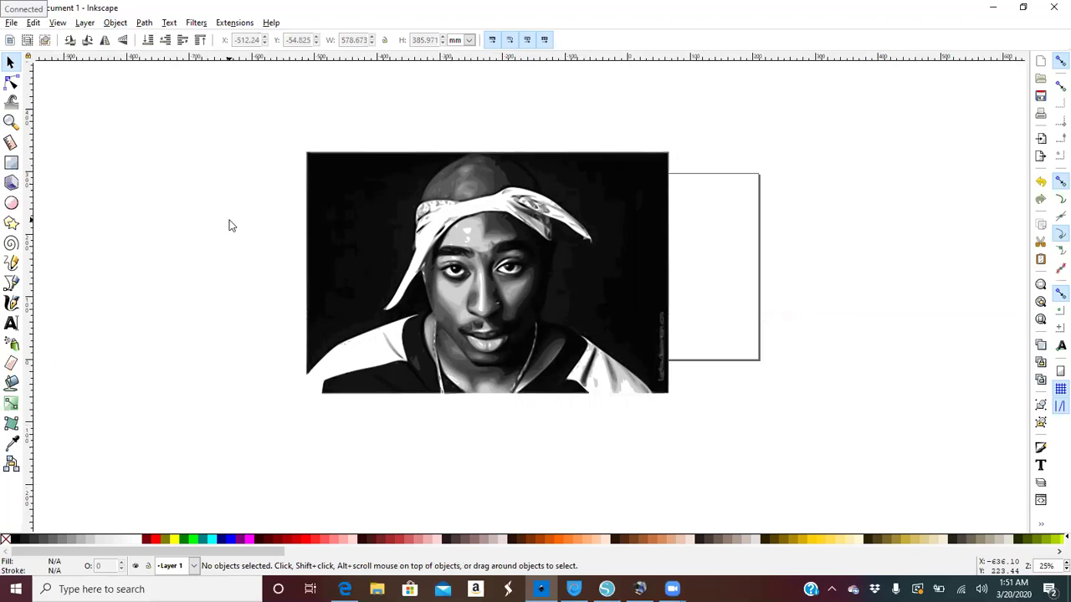
- Pull the topmost near-black layers off the traced stack one at a time and delete them
left_click(398, 245)
mouse_move(491, 267)
left_mouse_down()
mouse_move(356, 253)
mouse_move(233, 208)
mouse_move(220, 192)
left_mouse_up()
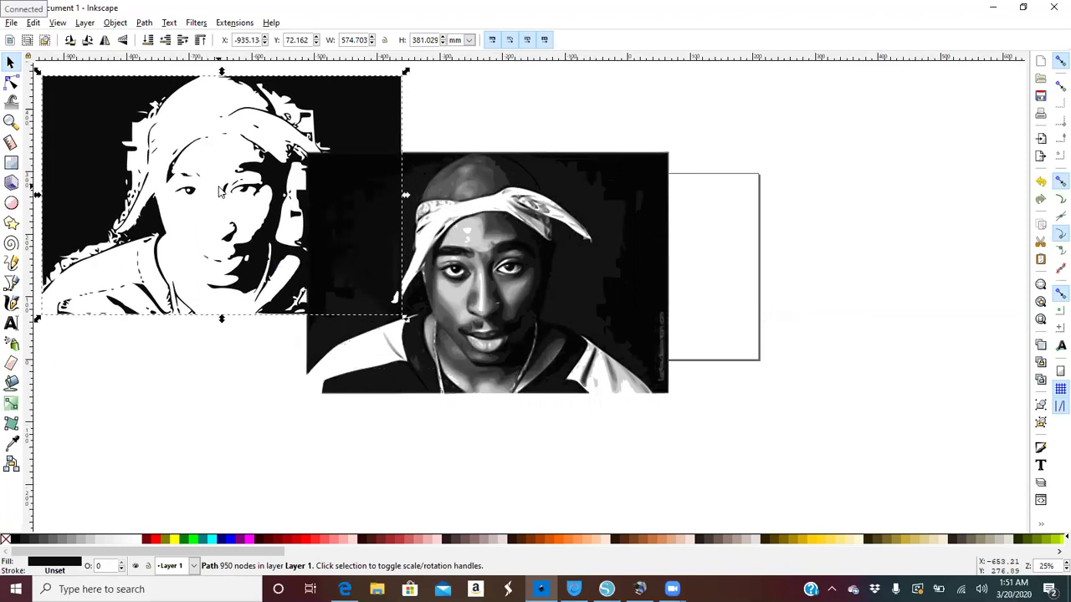
key("Delete")
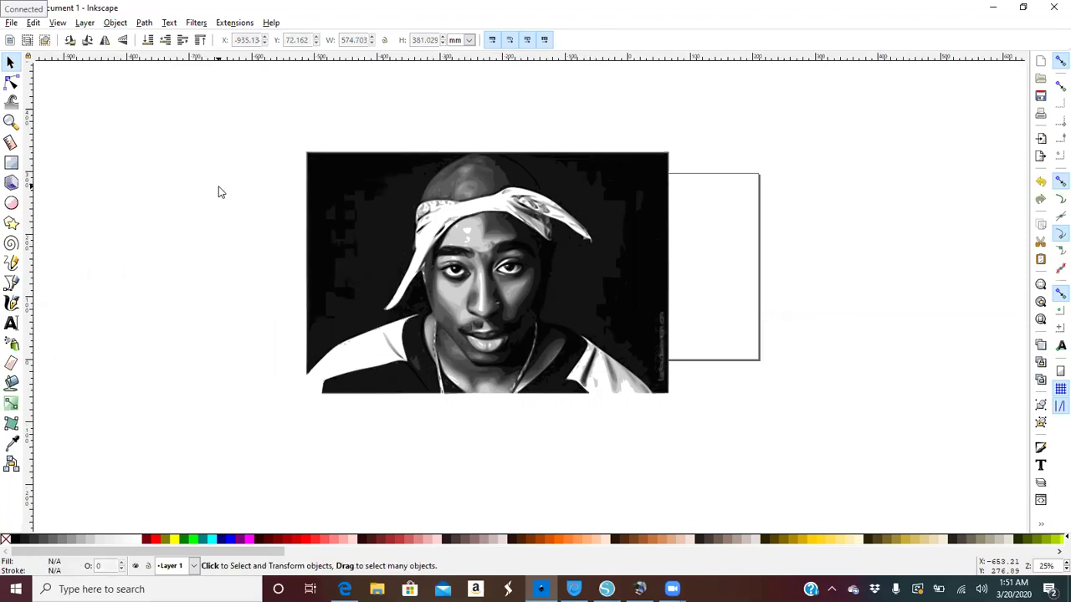
key("ctrl+v")
left_click_drag(313, 229, 230, 213)
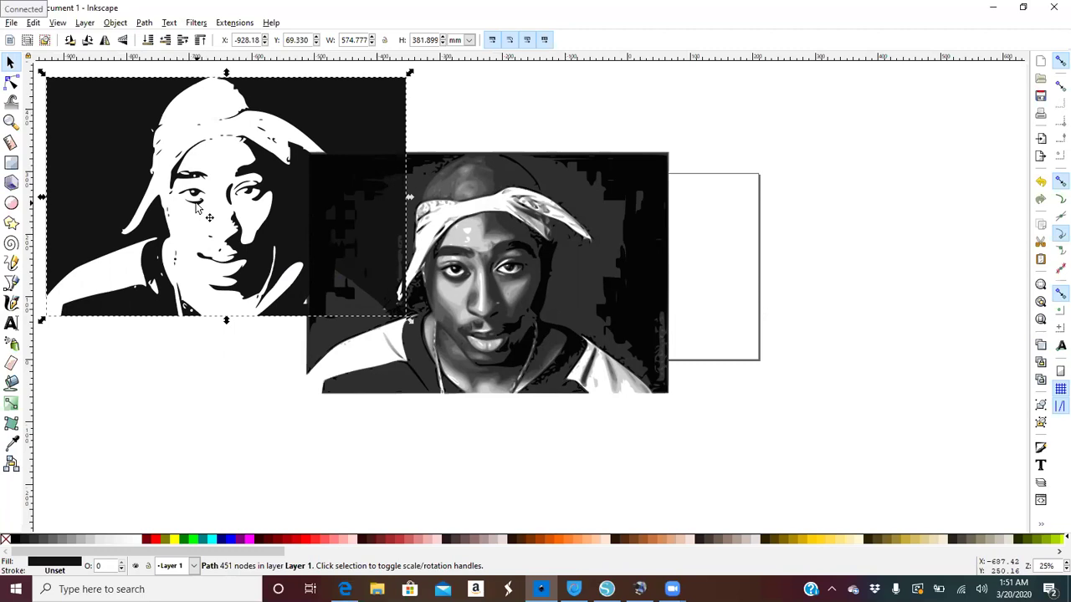
key("Delete")
key("ctrl+z")
- Move the next dark grey layer off the stack, shrink it to about 285 mm wide and fill it black
left_click_drag(471, 269, 210, 204)
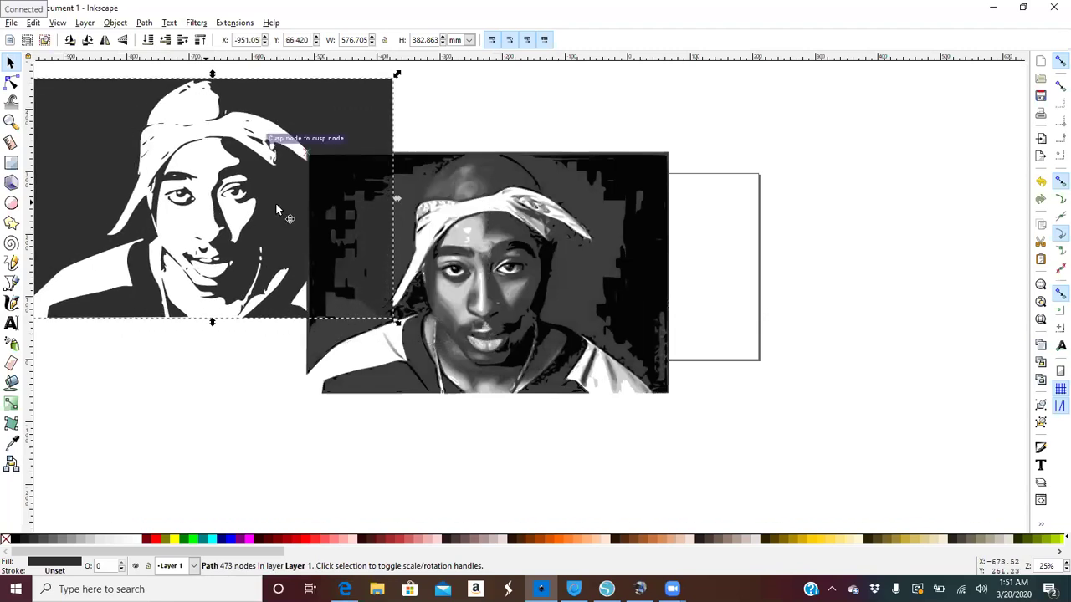
left_click_drag(397, 321, 220, 191)
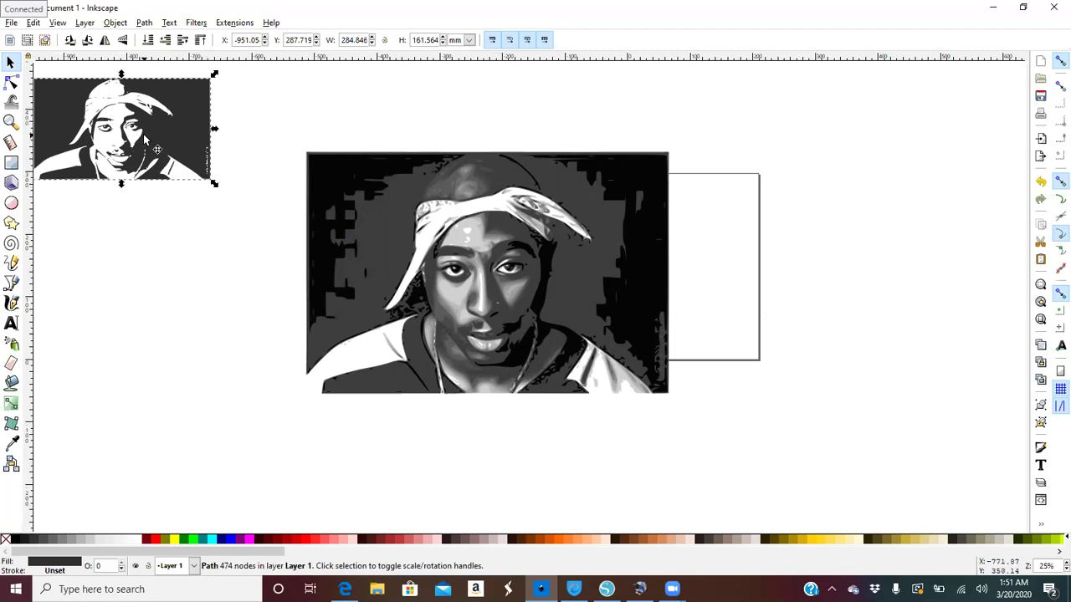
left_click(153, 192)
left_click(160, 165)
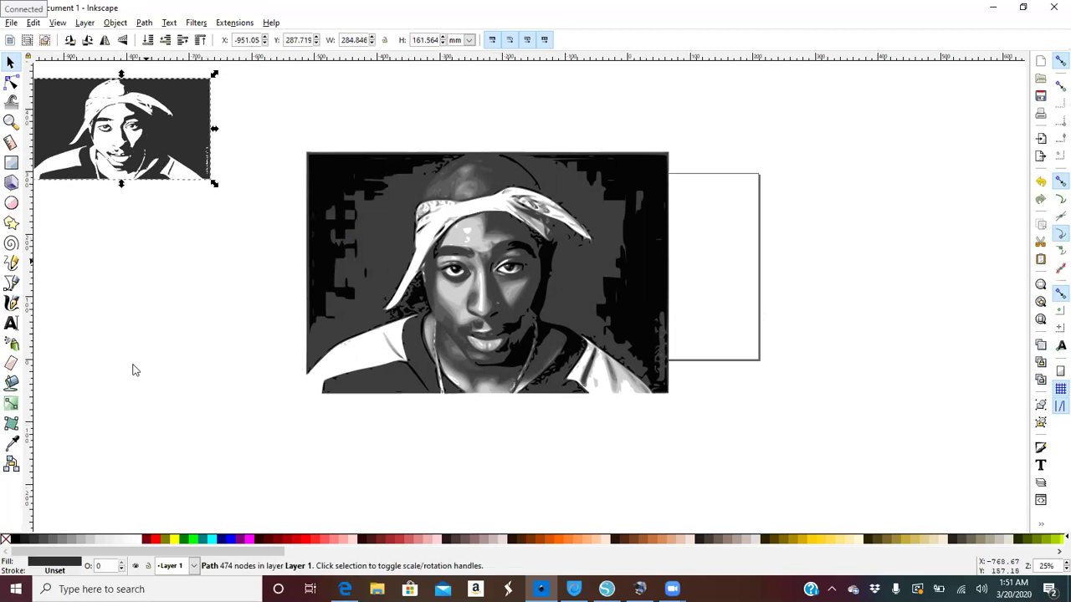
left_click(154, 540)
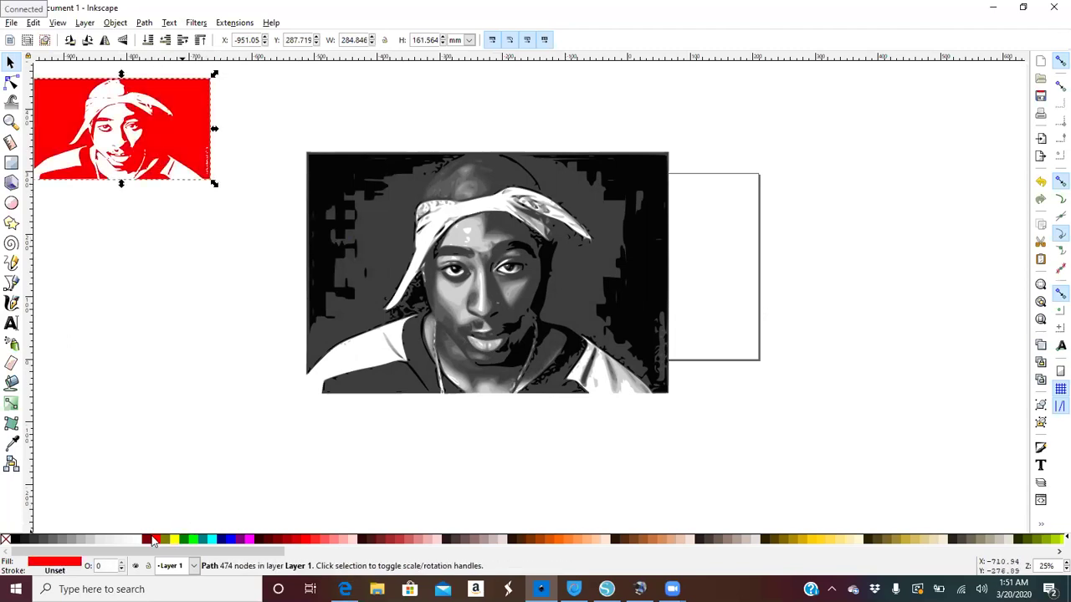
left_click(19, 541)
- Pull out the next layer below the small one, scale it to about 395 mm wide, fill it black and delete it
mouse_move(441, 294)
left_mouse_down()
mouse_move(243, 371)
mouse_move(172, 347)
left_mouse_up()
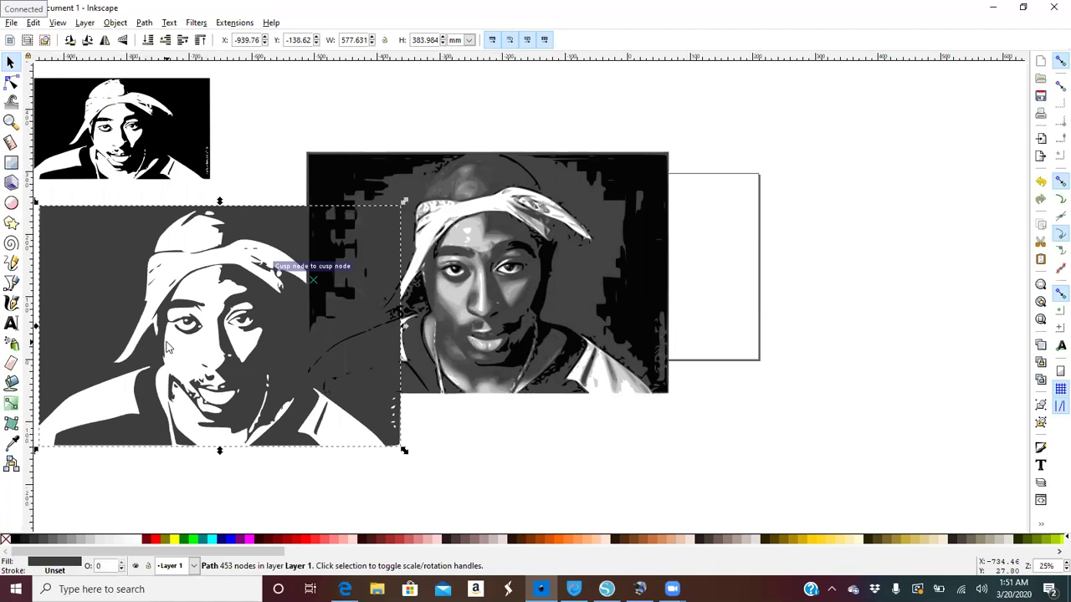
left_click_drag(403, 450, 289, 373)
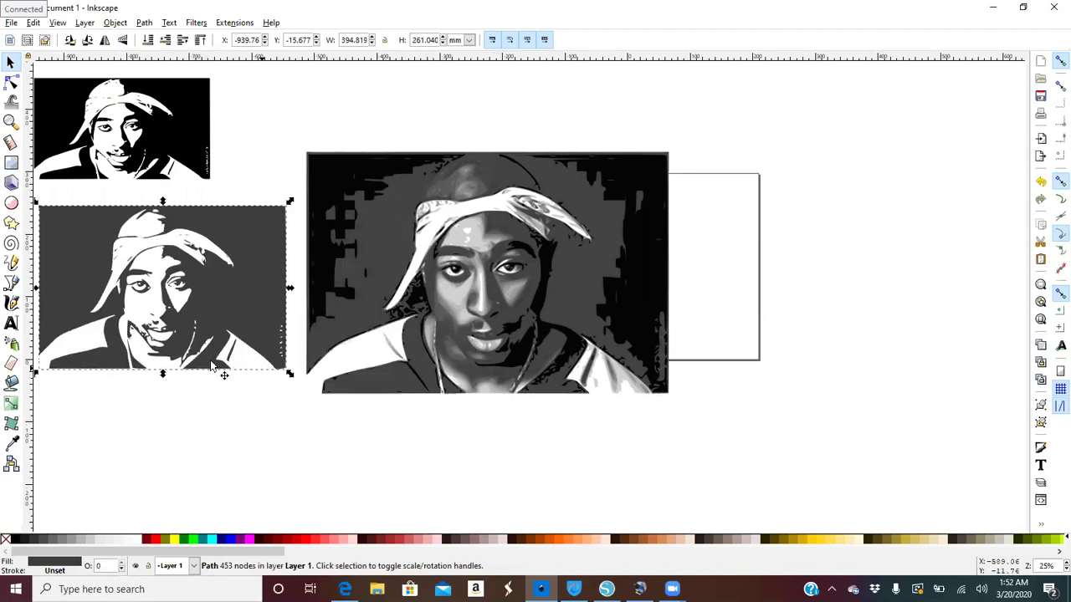
left_click(13, 540)
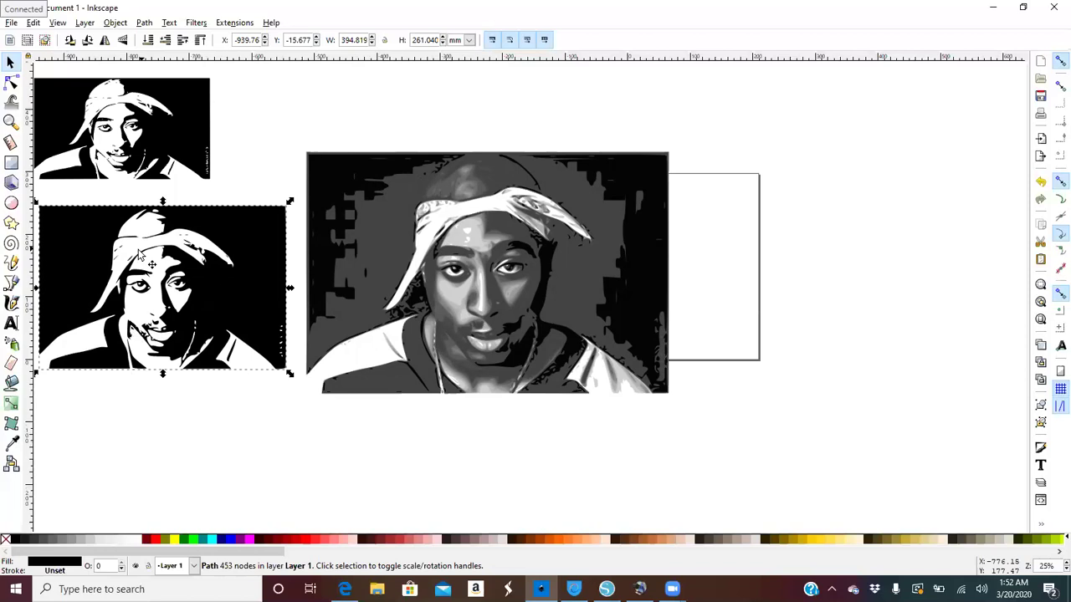
key("Delete")
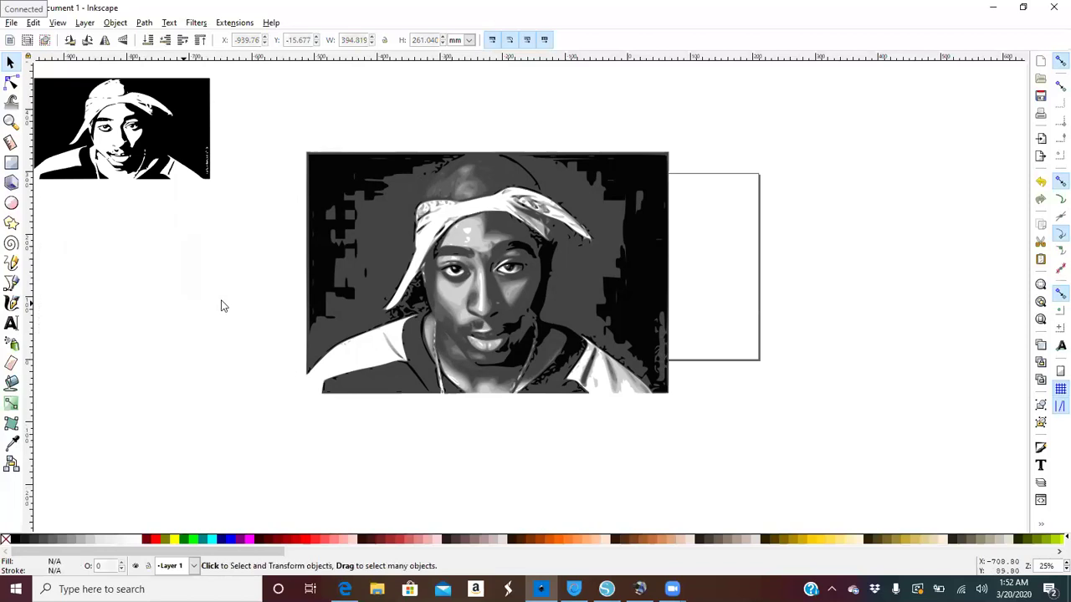
- Replace the small black layer with the next layer from the stack, filled black and scaled to about 447 mm wide
key("ctrl+z")
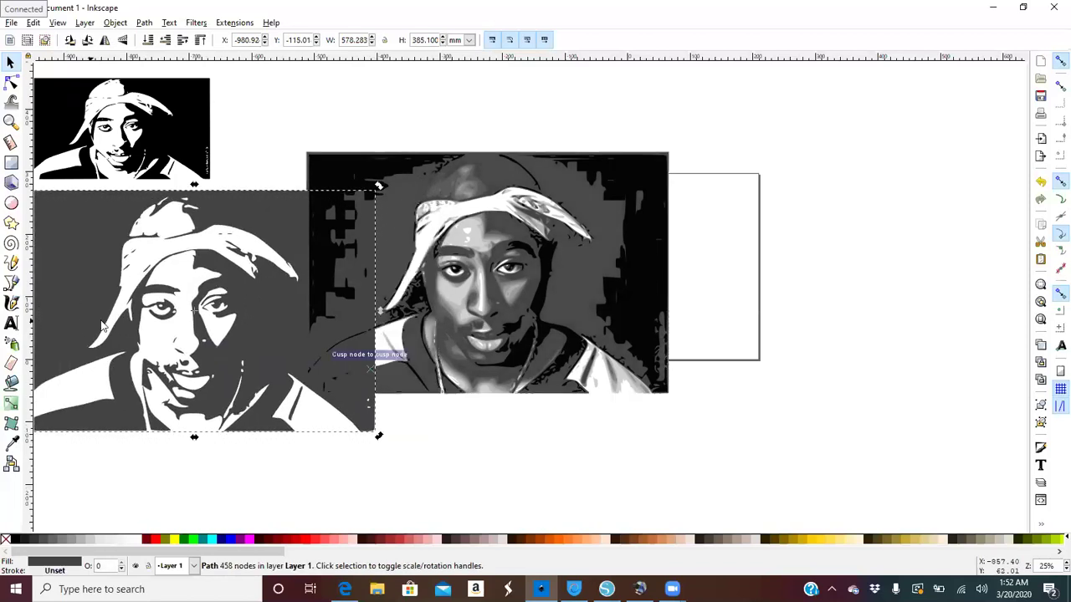
left_click(22, 540)
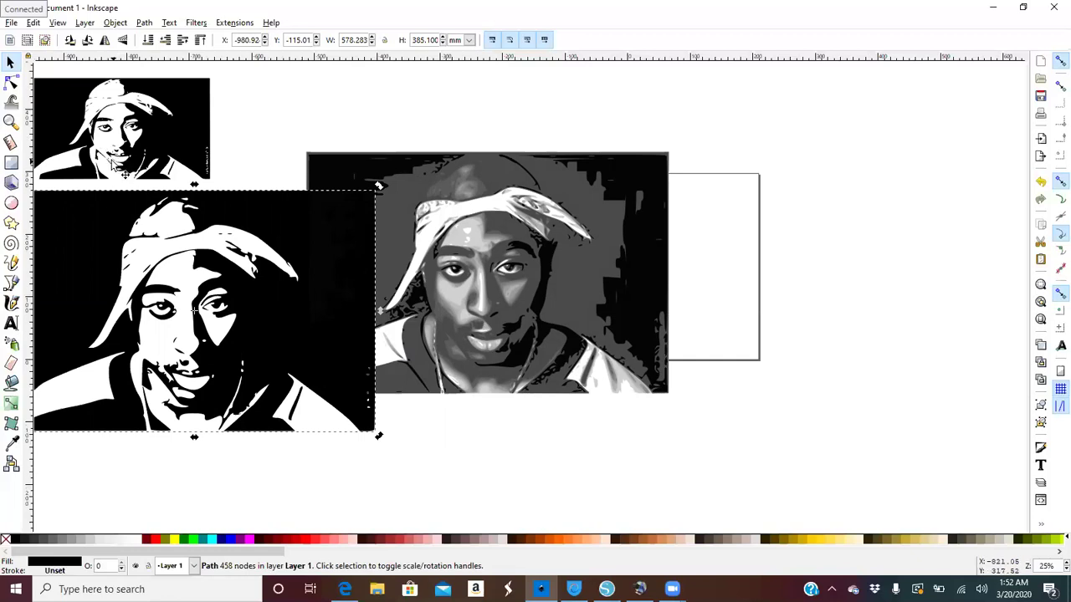
left_click(109, 118)
key("Delete")
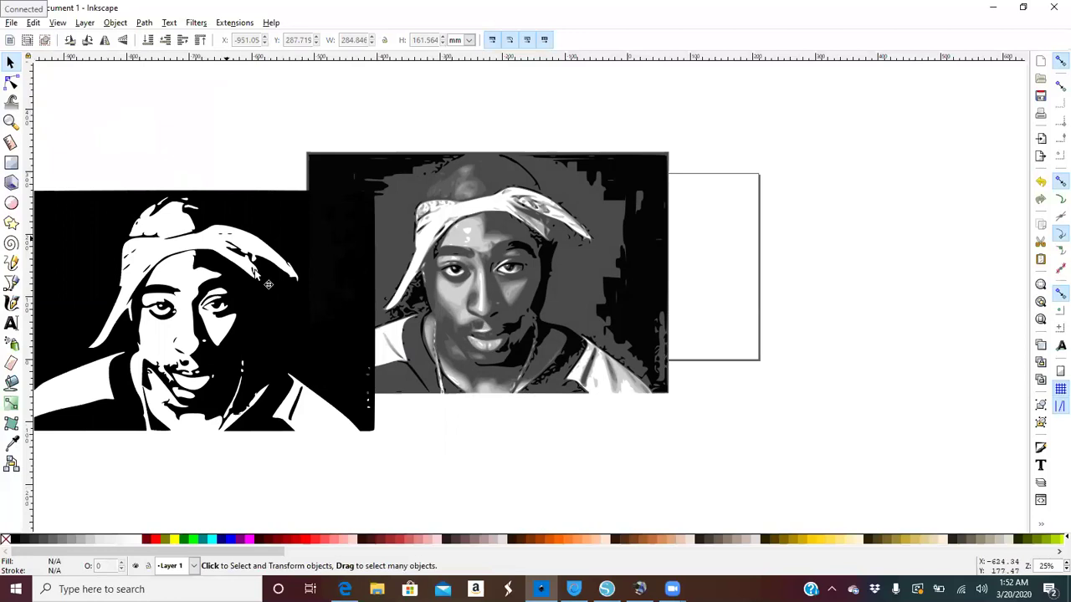
left_click_drag(266, 281, 299, 170)
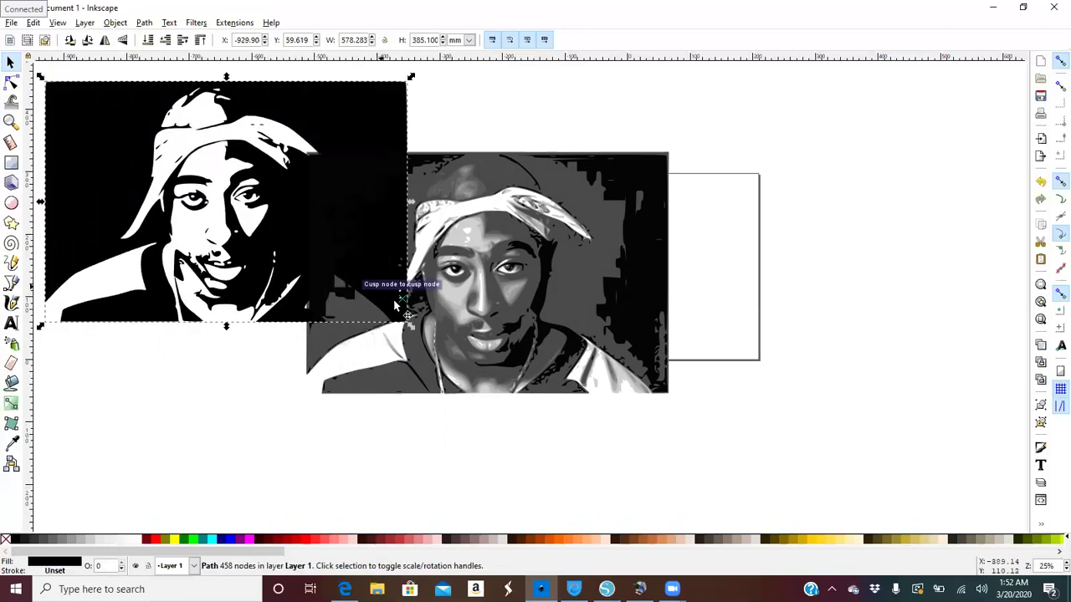
left_click_drag(409, 324, 329, 263)
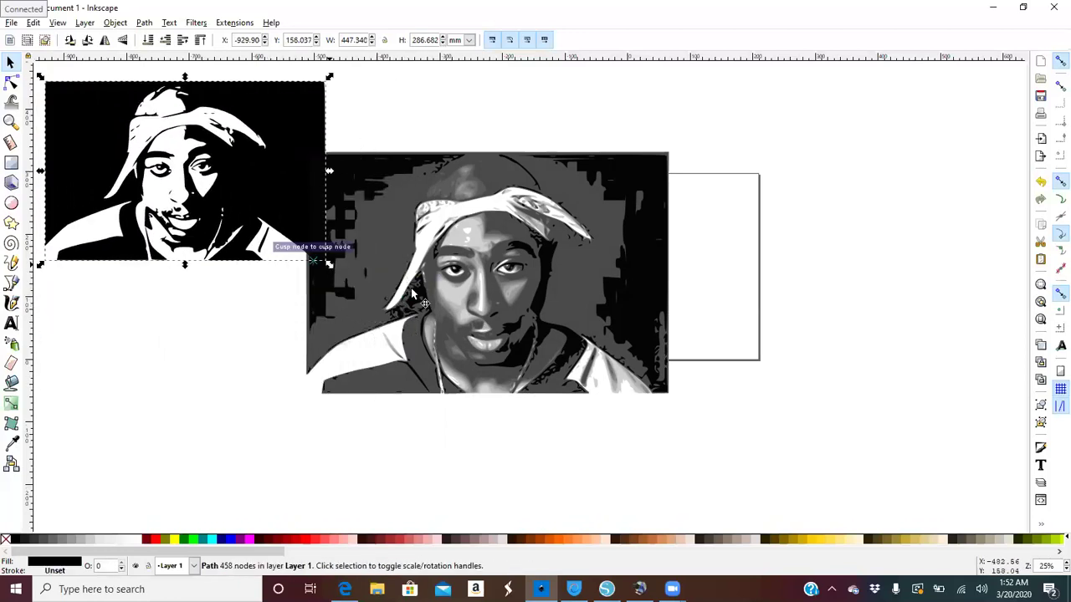
- Move the next grey layer beneath the extracted black portrait, fill it black and scale it to about 406 mm wide
mouse_move(408, 340)
left_mouse_down()
mouse_move(336, 393)
mouse_move(174, 418)
left_mouse_up()
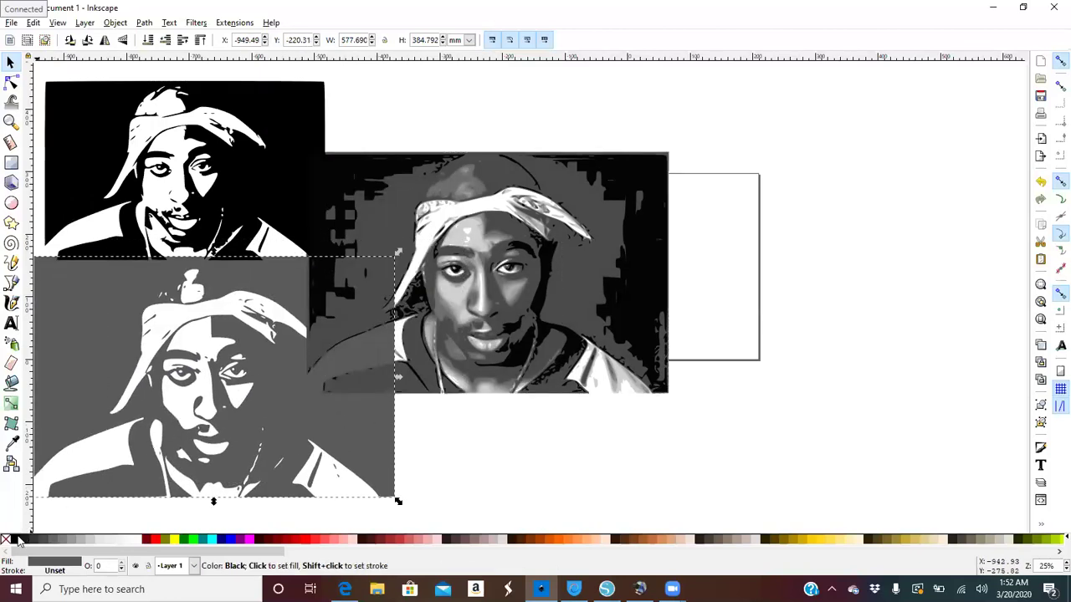
left_click(17, 539)
left_click_drag(396, 503, 291, 457)
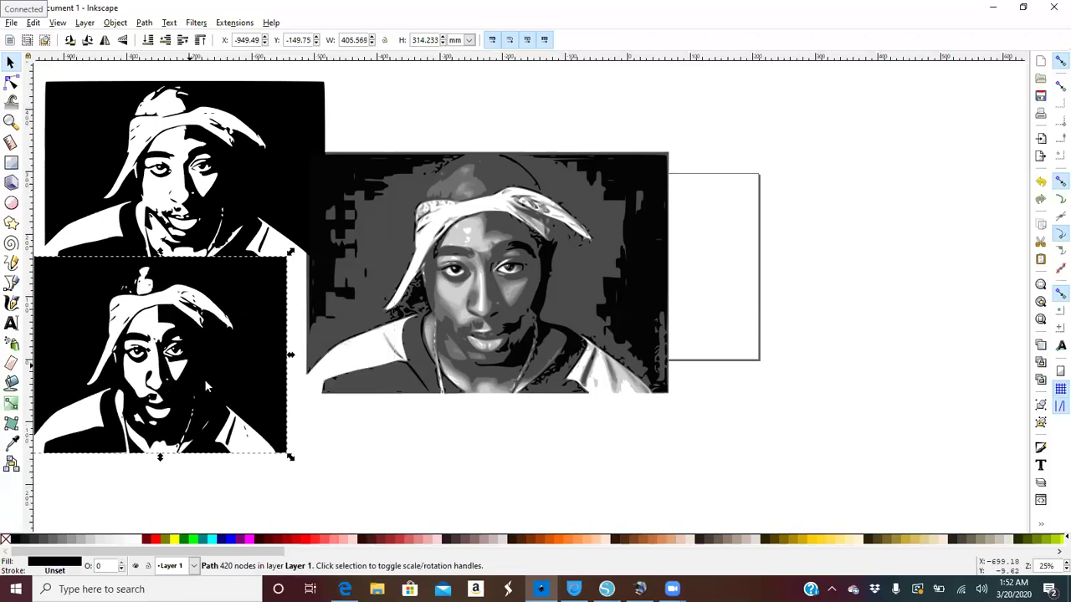
- Shift the lower black portrait beneath the upper one, and pull the next two layers off the grey stack and delete them
left_click_drag(197, 375, 204, 383)
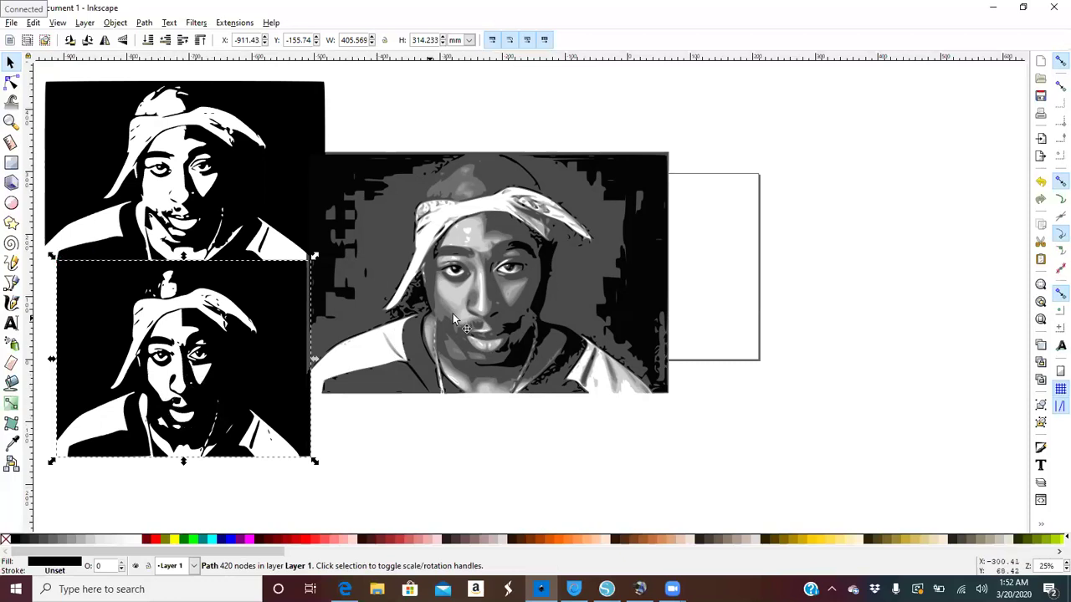
left_click_drag(454, 319, 799, 287)
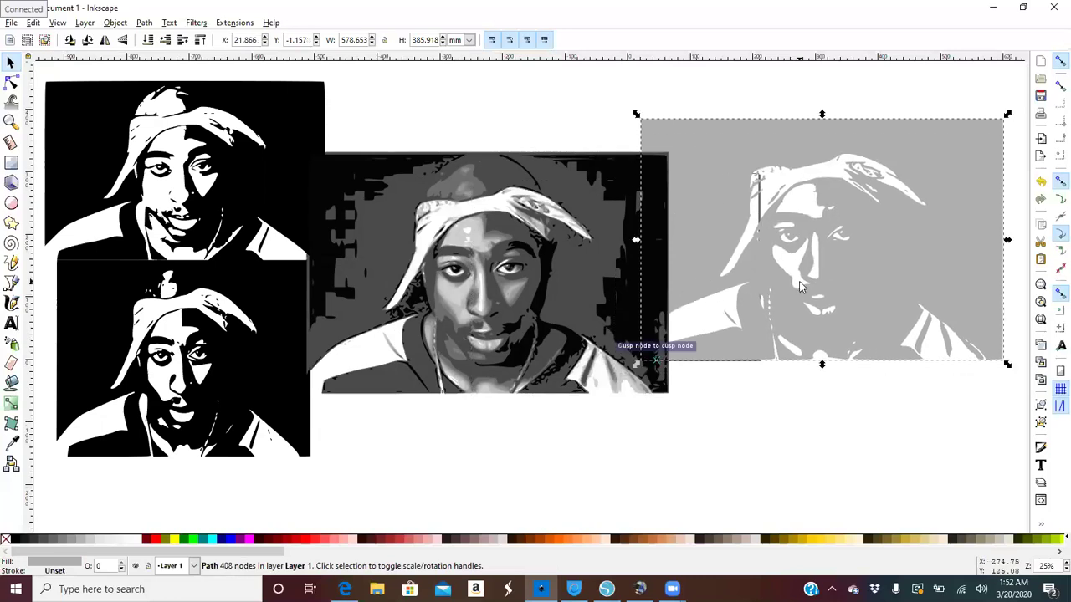
left_click(22, 540)
key("Delete")
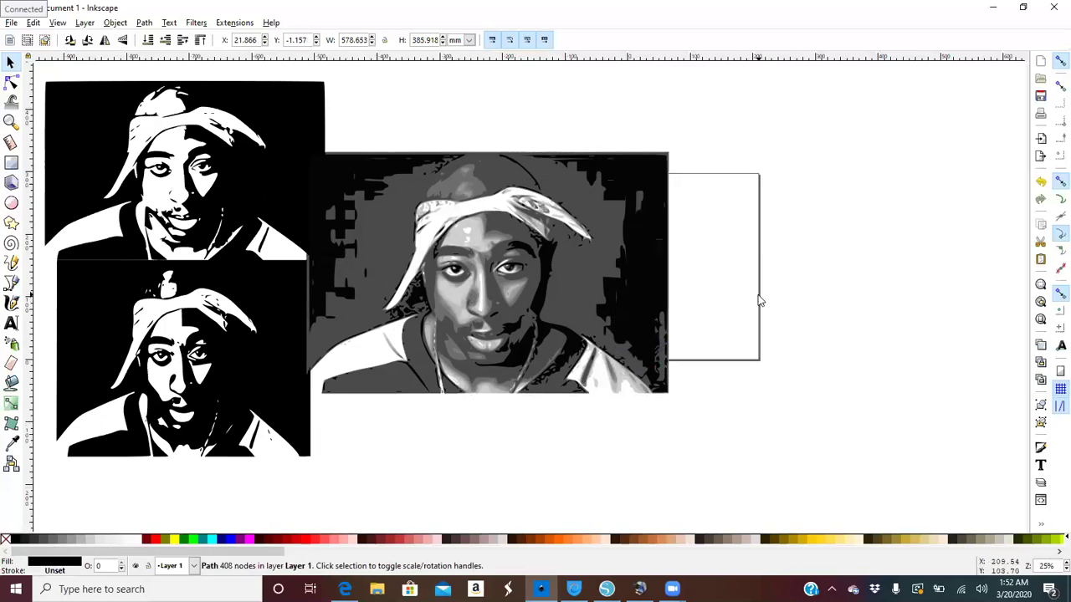
left_click_drag(658, 299, 988, 243)
key("Delete")
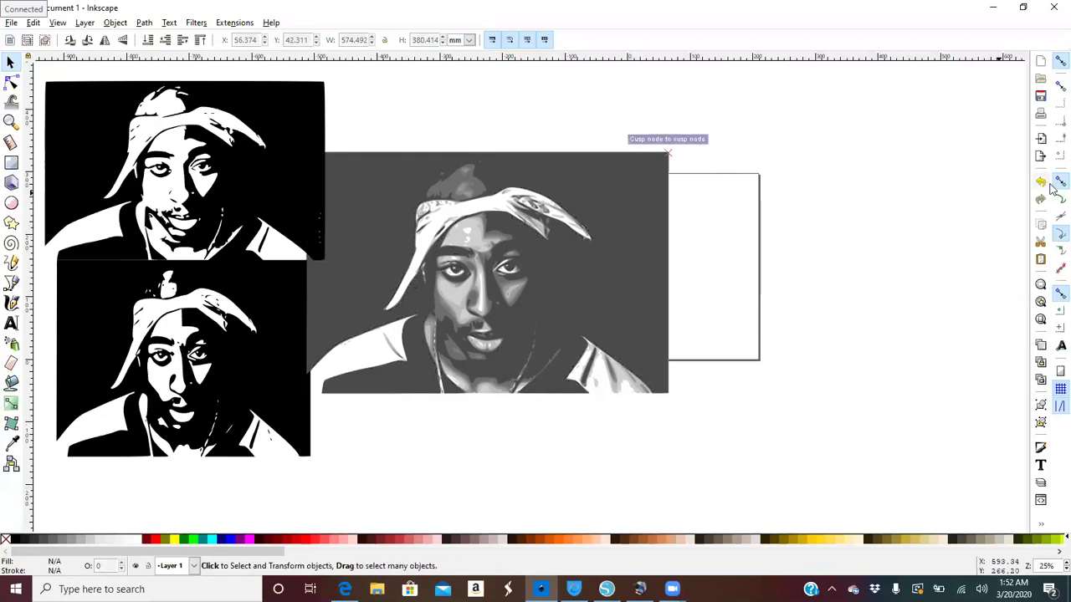
- Pull the next dark grey layer off the stack, fill it black and place it at the stack's right side
left_click_drag(599, 272, 925, 219)
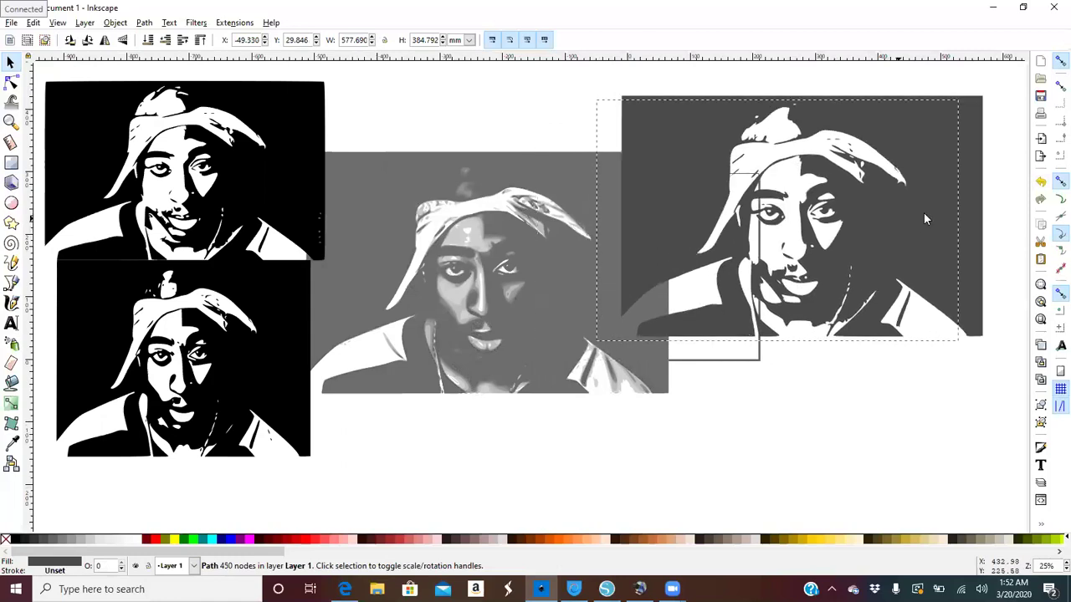
left_click(15, 540)
left_click_drag(920, 252, 952, 314)
left_click_drag(954, 315, 954, 314)
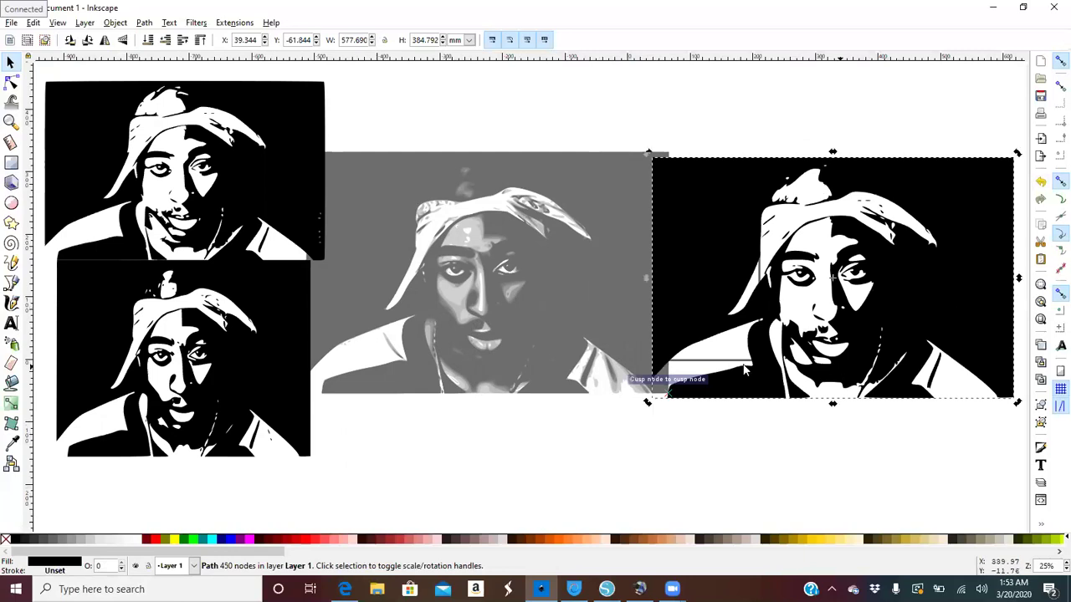
- Delete the two small black portraits and the next grey layer after moving it off the stack
left_click(221, 337)
key("Delete")
left_click(231, 232)
key("Delete")
mouse_move(324, 272)
left_mouse_down()
mouse_move(164, 201)
mouse_move(103, 203)
mouse_move(69, 231)
left_mouse_up()
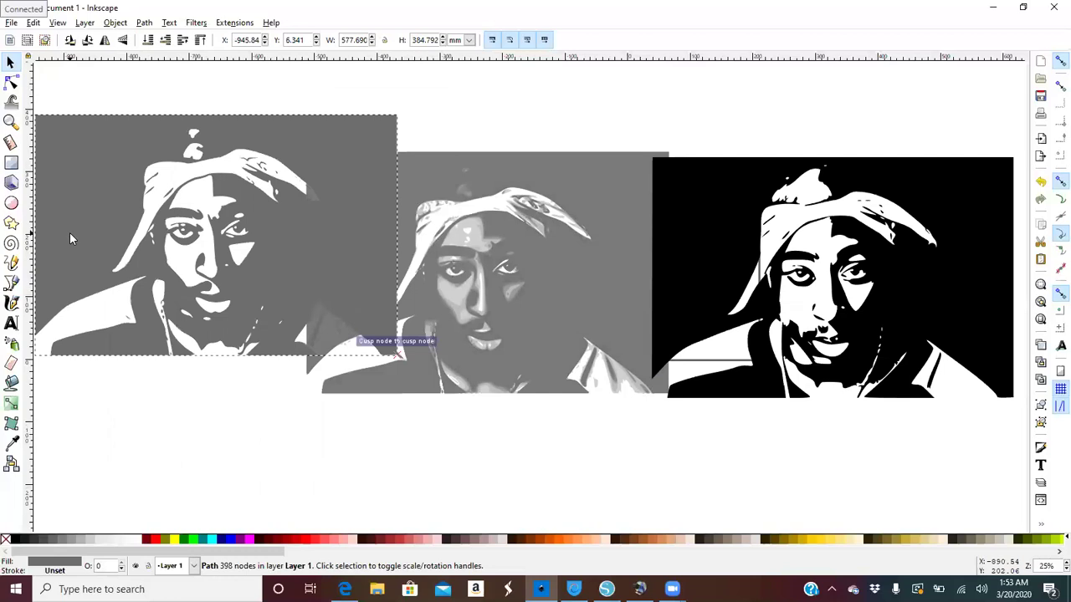
key("Delete")
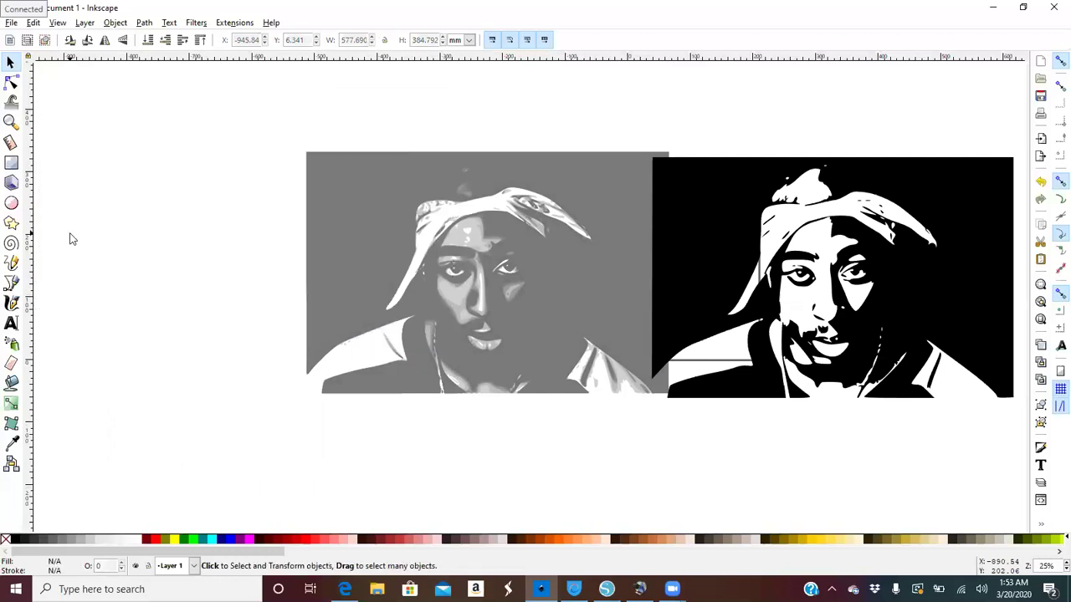
- Delete all remaining grey layers of the stack, keeping only the large black portrait
left_click(447, 251)
key("Delete")
key("Delete")
left_click(447, 253)
key("Delete")
left_click(446, 253)
key("Delete")
key("Delete")
left_click(447, 253)
key("Delete")
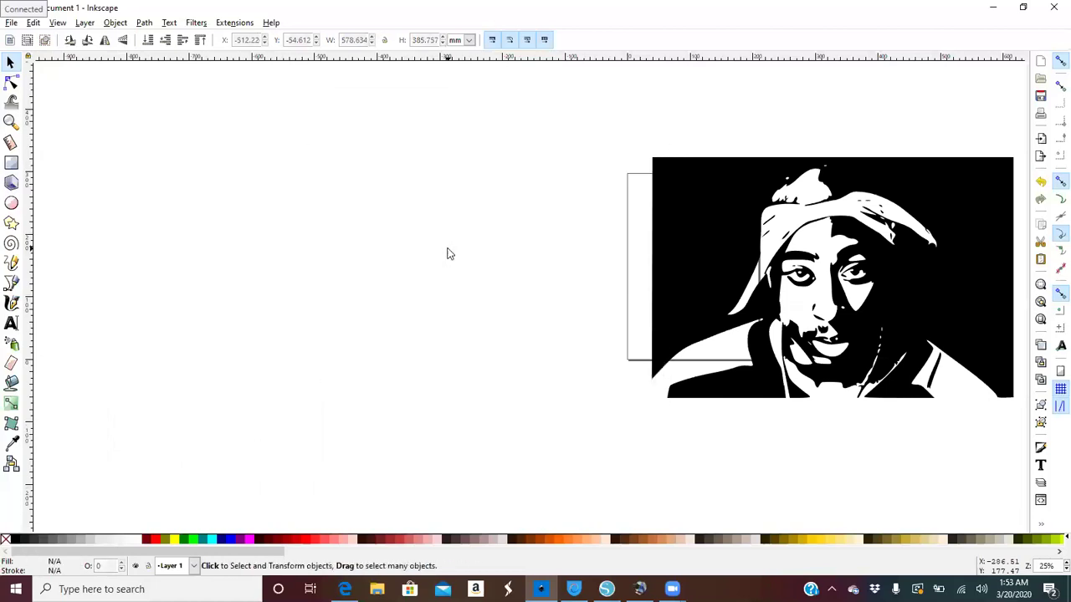
- Move the remaining black portrait to the left of the page and enlarge it to about 802 mm wide
left_click_drag(950, 272, 418, 235)
left_click_drag(484, 362, 624, 453)
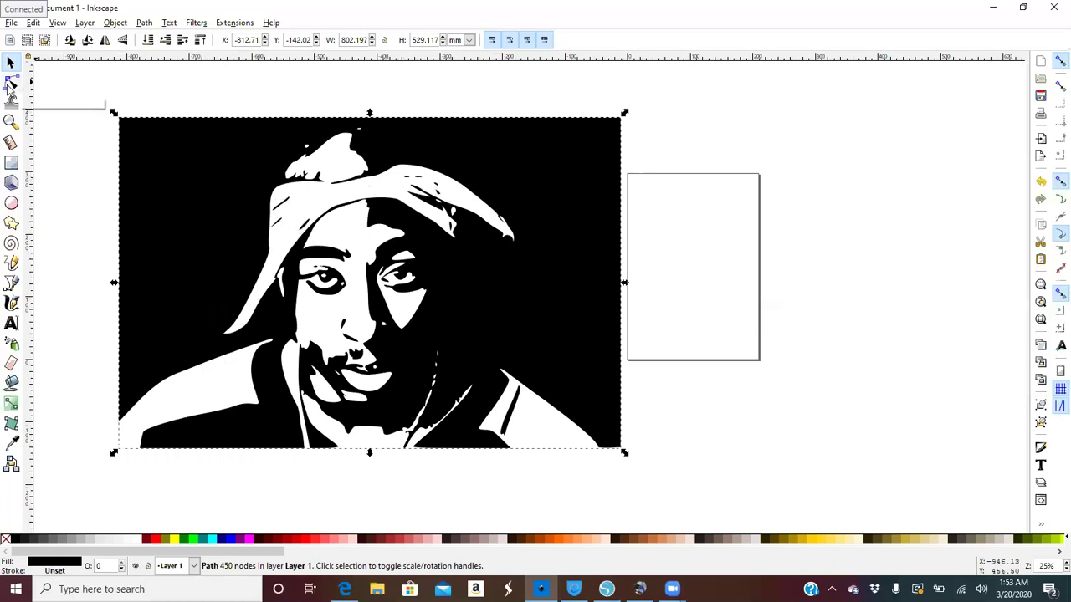
- Edit the portrait's nodes and remove the small stray black marks on the left part of the headband
left_click(11, 83)
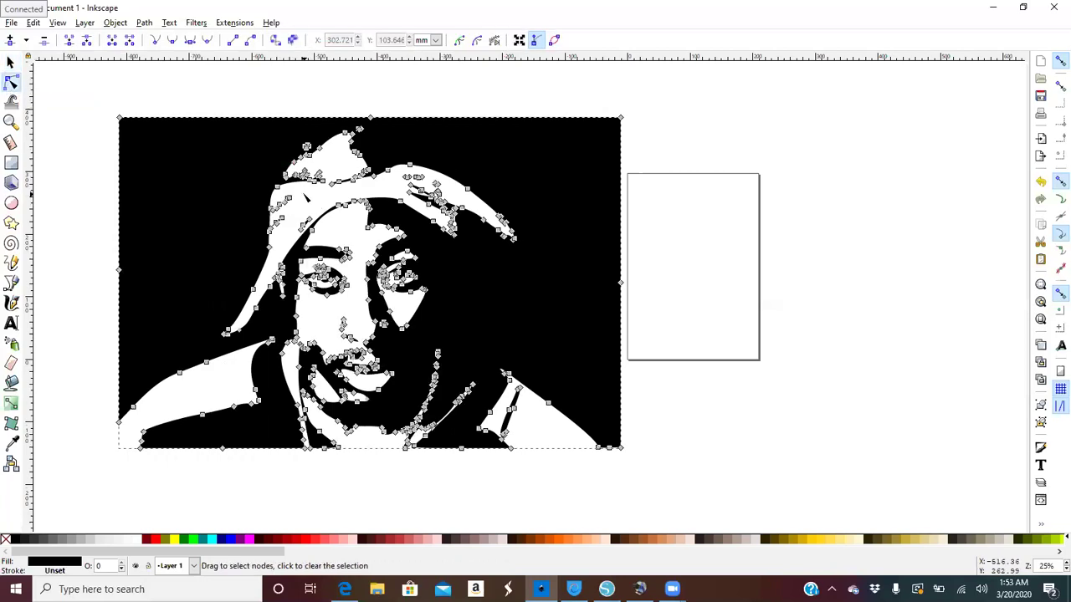
left_click_drag(306, 195, 279, 206)
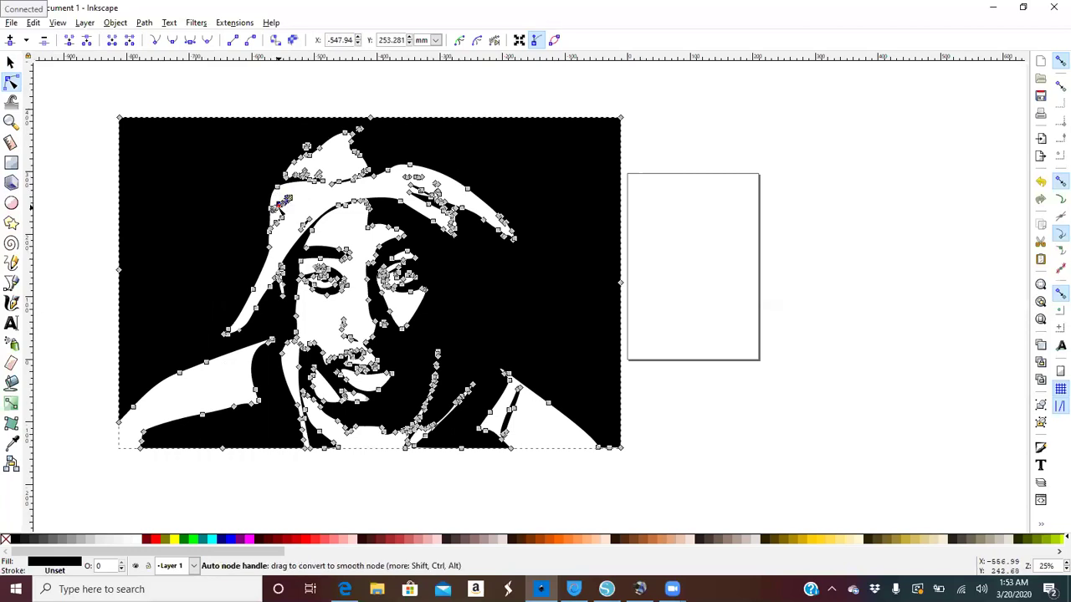
left_click(280, 208)
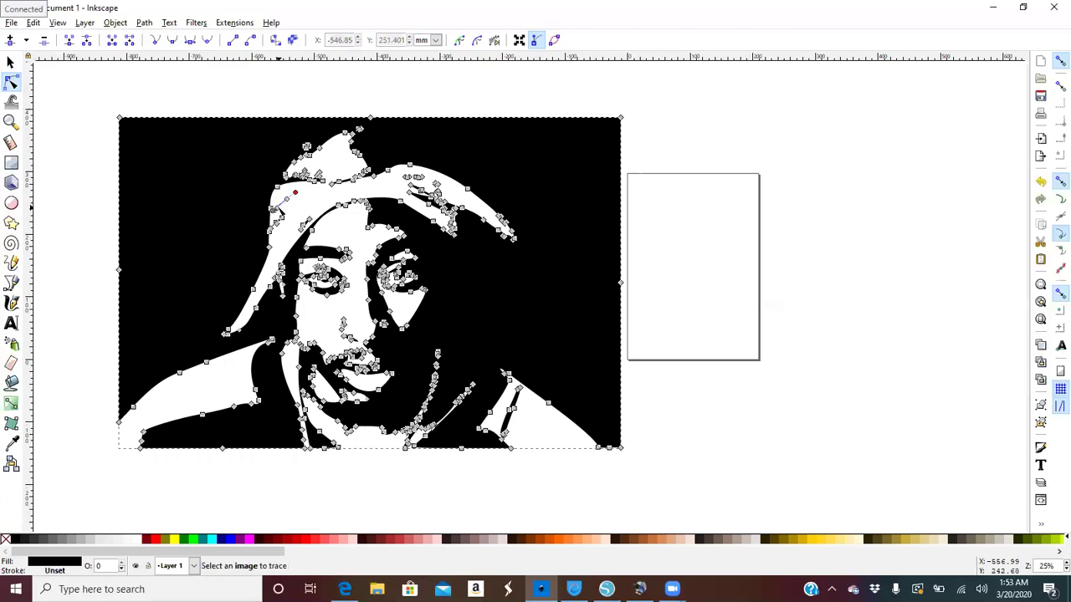
left_click_drag(302, 191, 285, 202)
left_click_drag(306, 189, 295, 215)
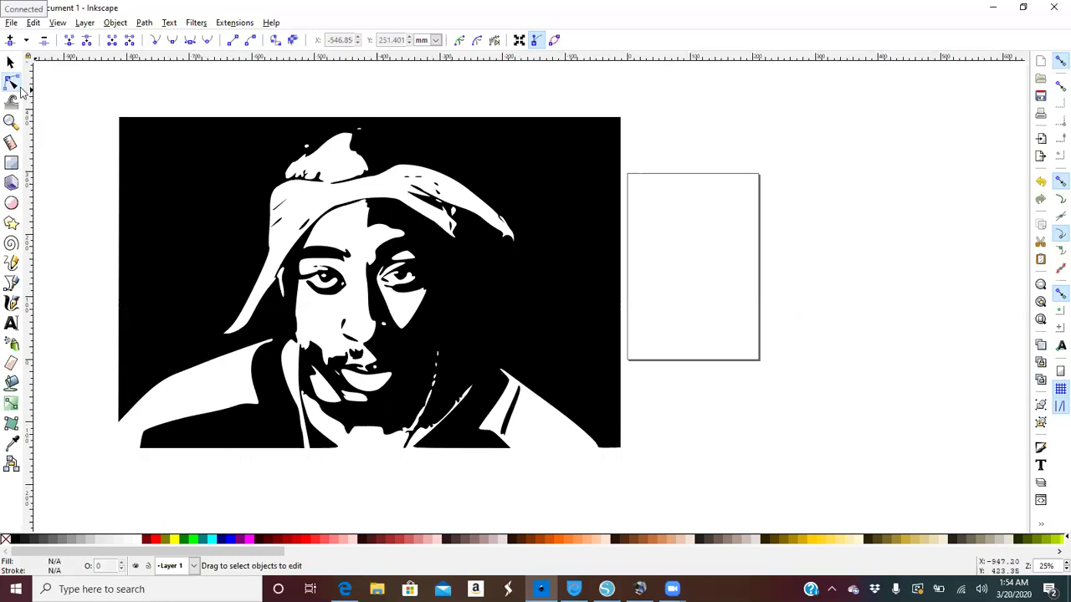
- Remove the leftover nodes of the stray mark near the headband's left edge and clear the selection
left_click(280, 207)
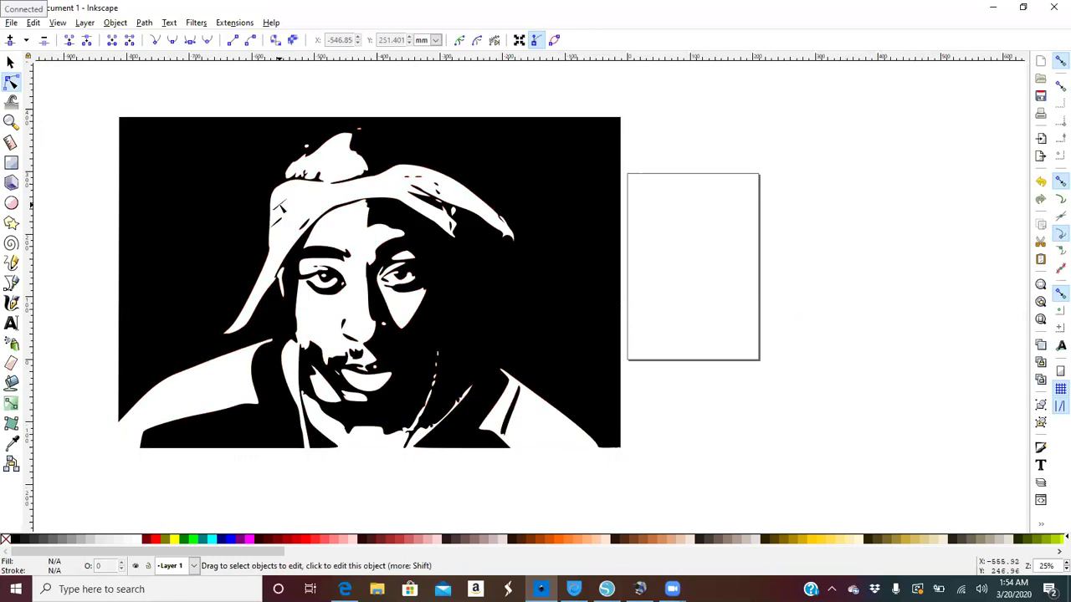
left_click(275, 209)
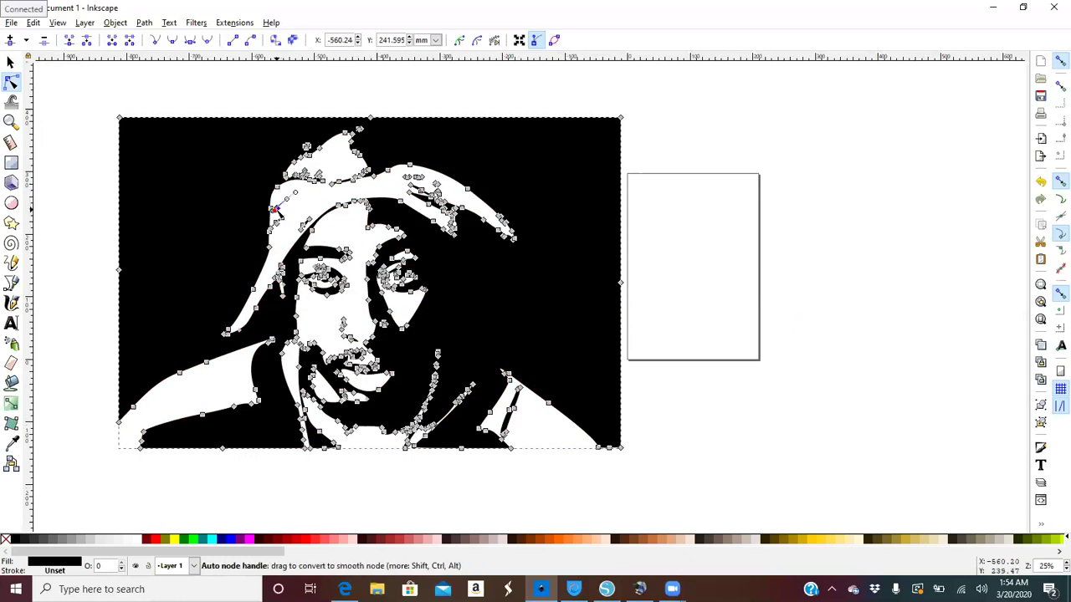
left_click(276, 210, "ctrl")
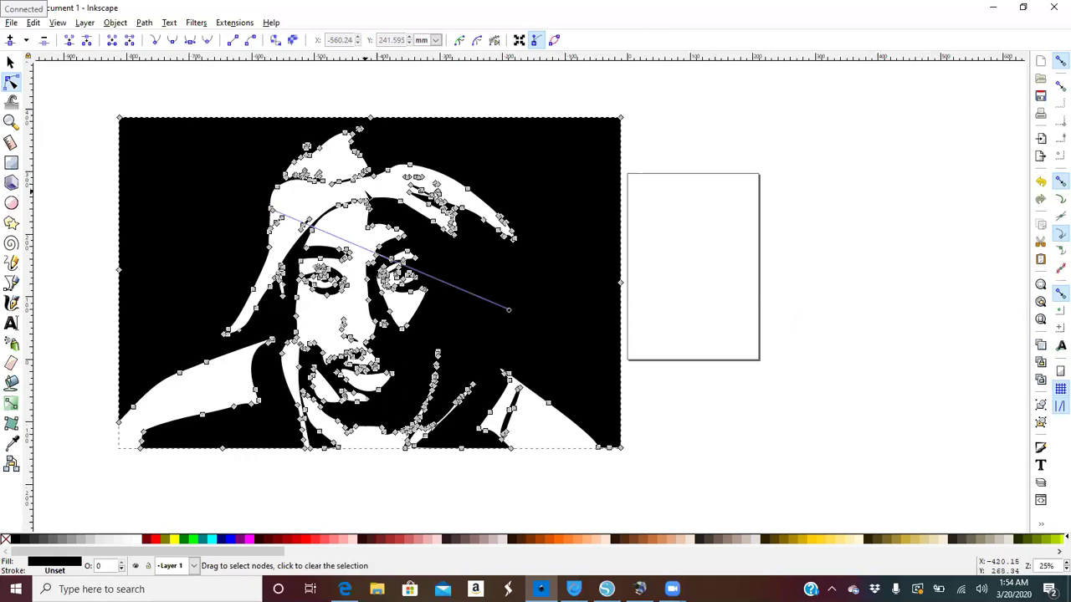
key("Escape")
key("Escape")
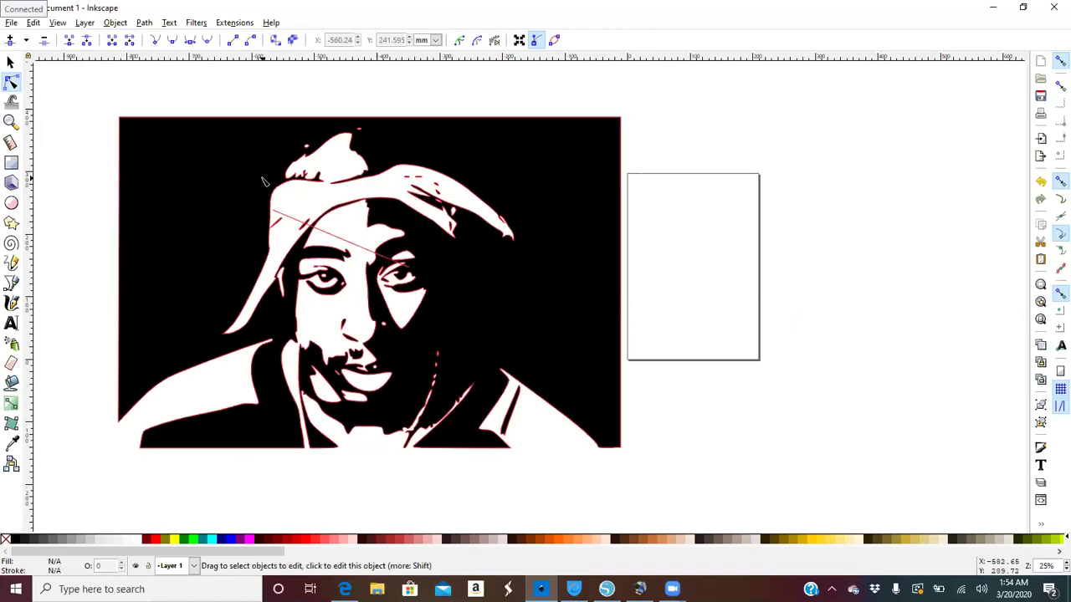
left_click(280, 224)
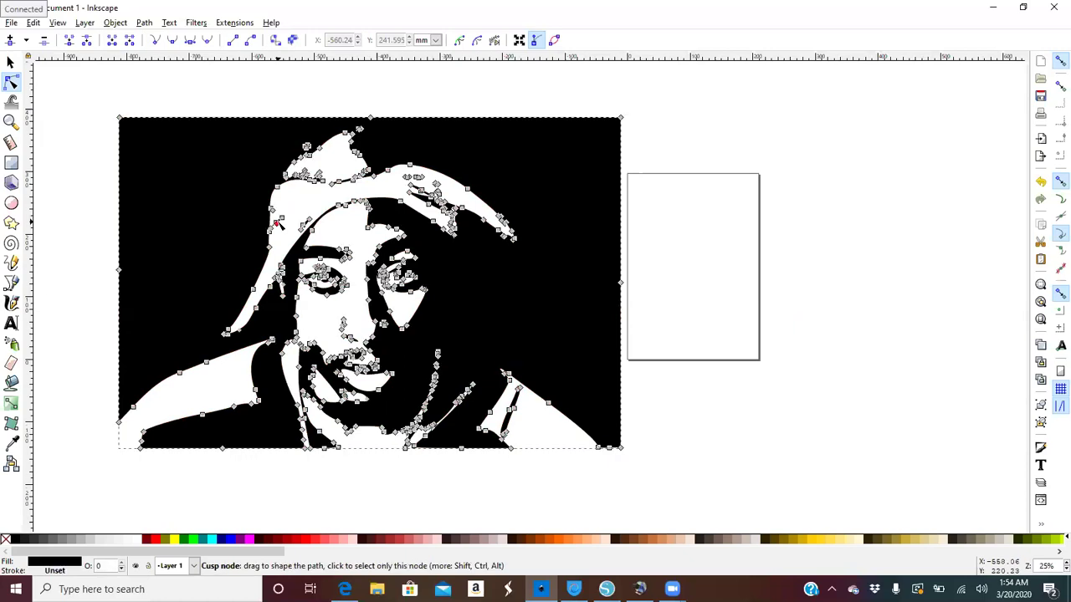
left_click_drag(280, 224, 285, 242)
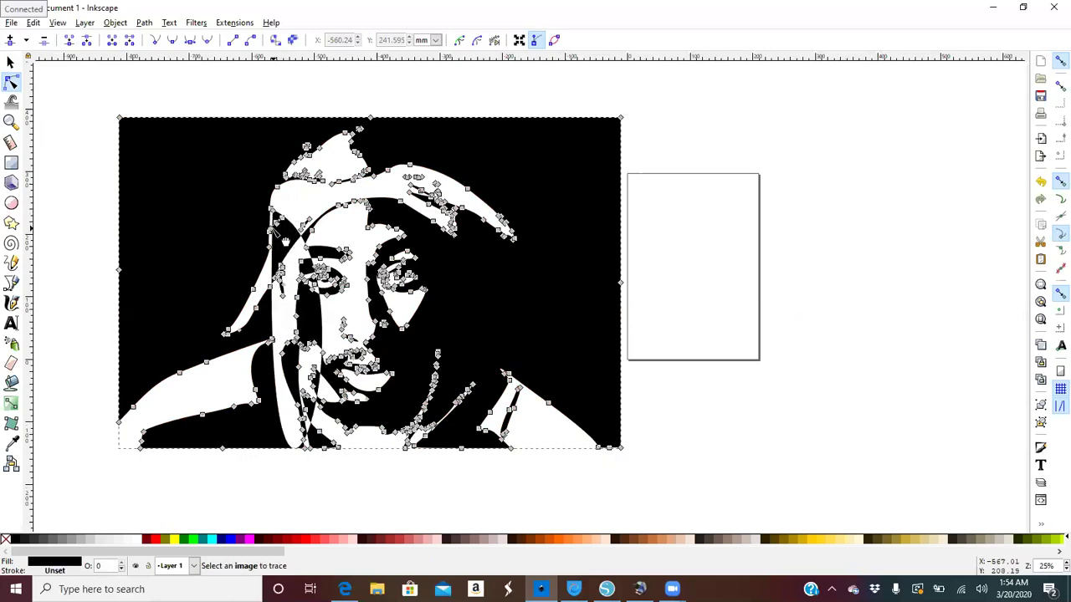
left_click(12, 23)
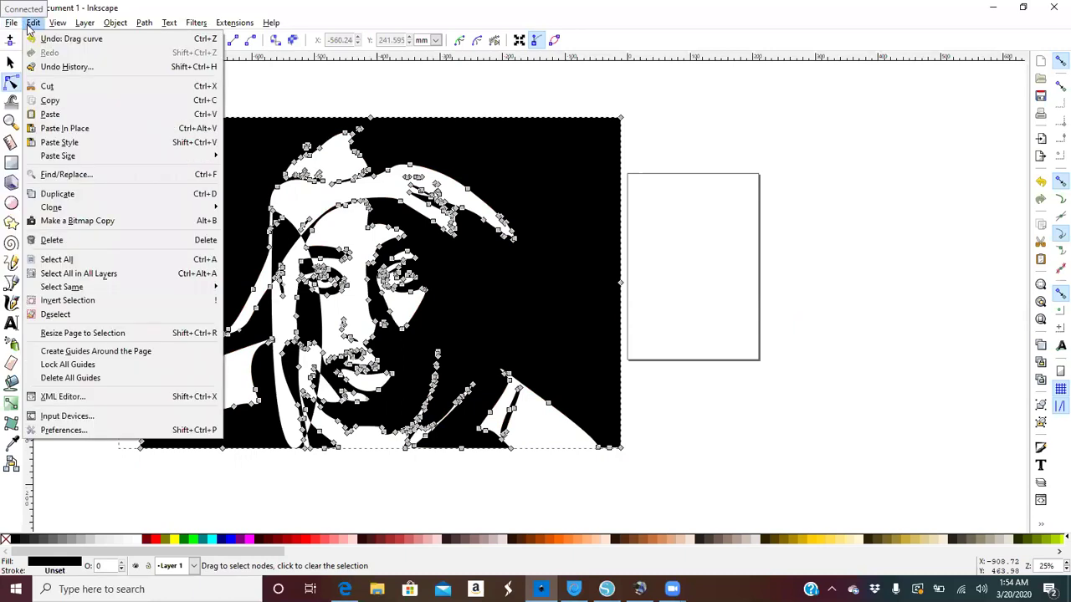
left_click(35, 39)
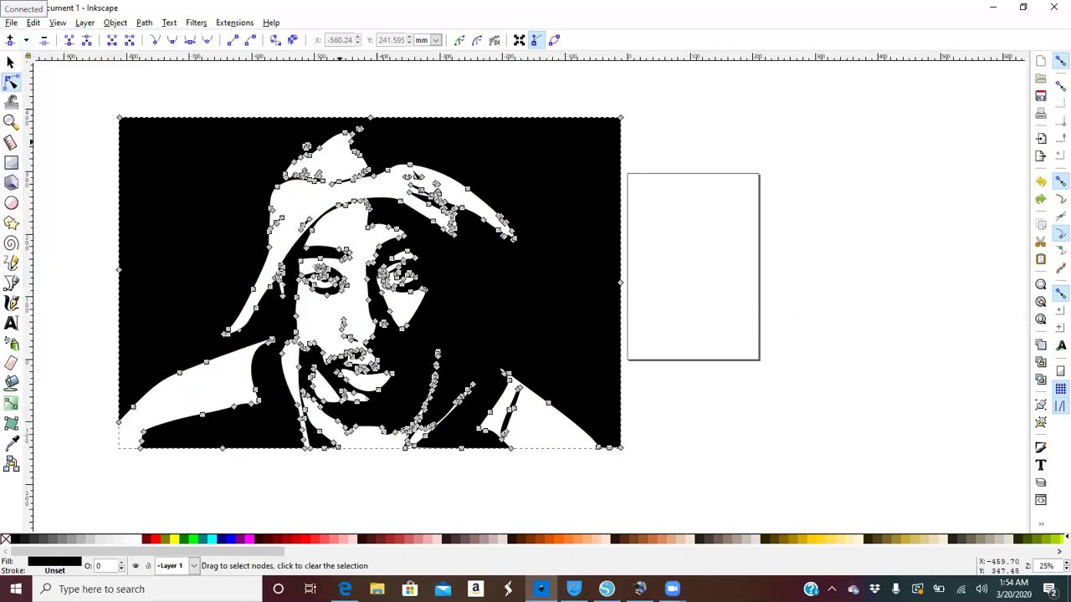
- Remove the small black specks on the upper right part of the headband and return to object selection
left_click_drag(402, 171, 431, 184)
left_click(431, 184)
left_click_drag(428, 177, 446, 191)
left_click(11, 61)
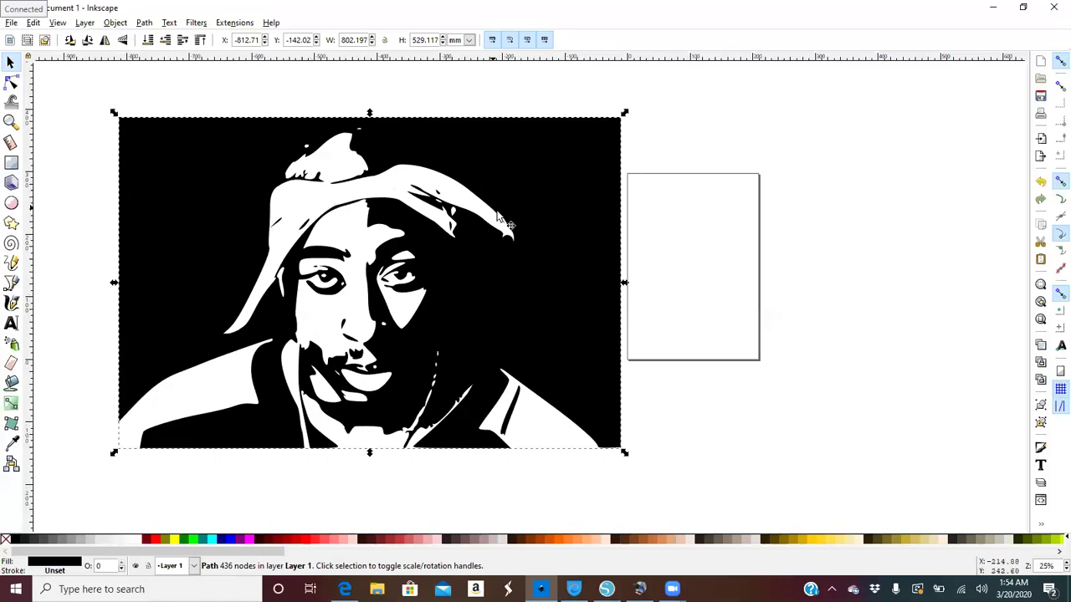
- Shrink the black portrait to about 174 mm wide, place it on the page and deselect it
left_click_drag(624, 452, 270, 220)
left_click_drag(281, 142, 236, 296)
left_click_drag(175, 172, 698, 263)
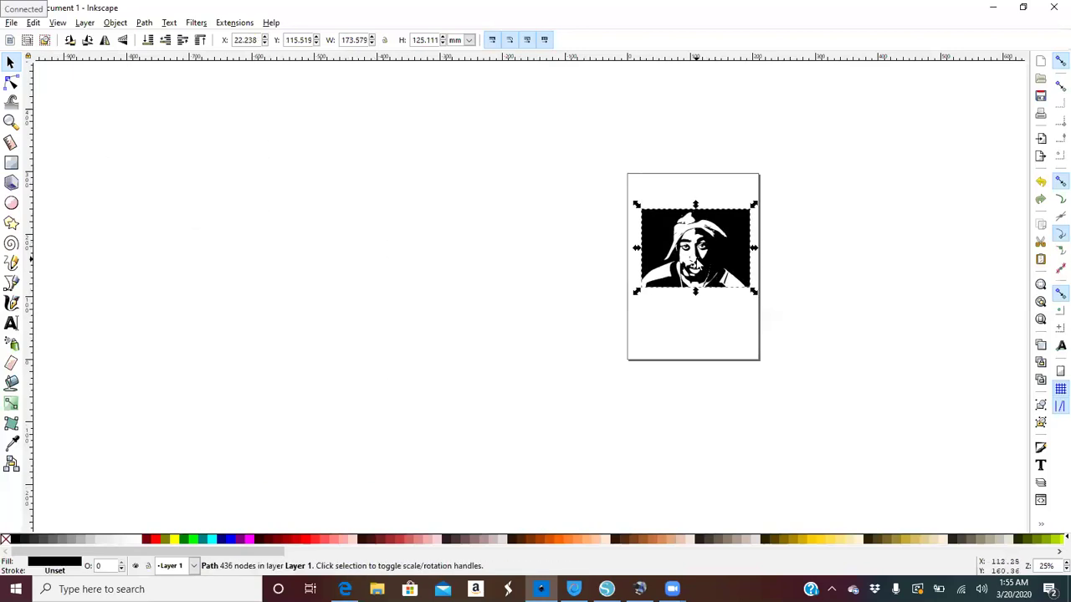
left_click(199, 148)
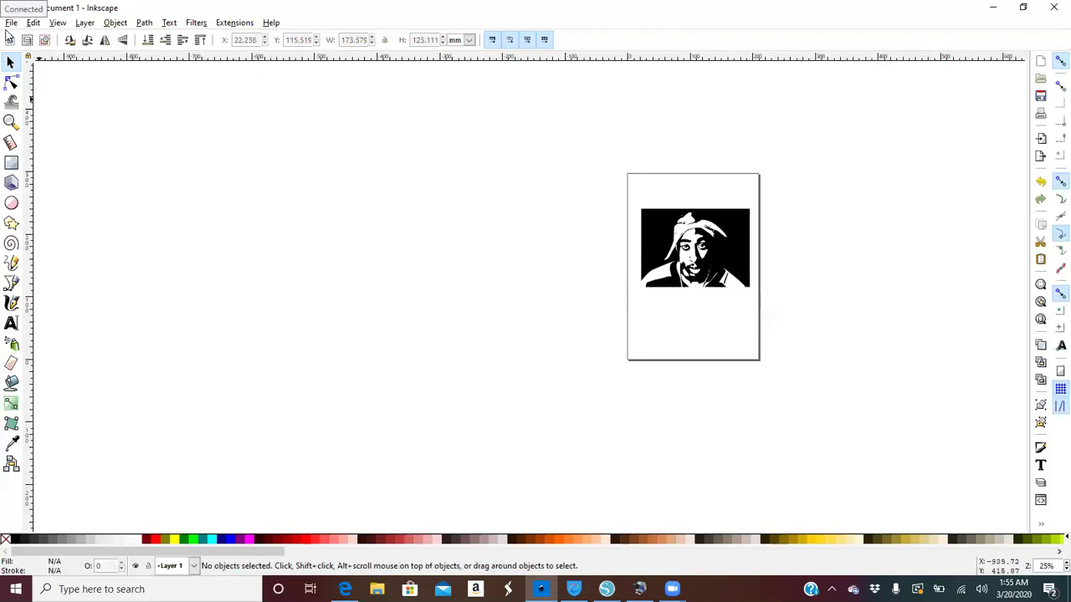
- Save the document in the Pictures folder as a Plain SVG named "2 pac"
left_click(10, 23)
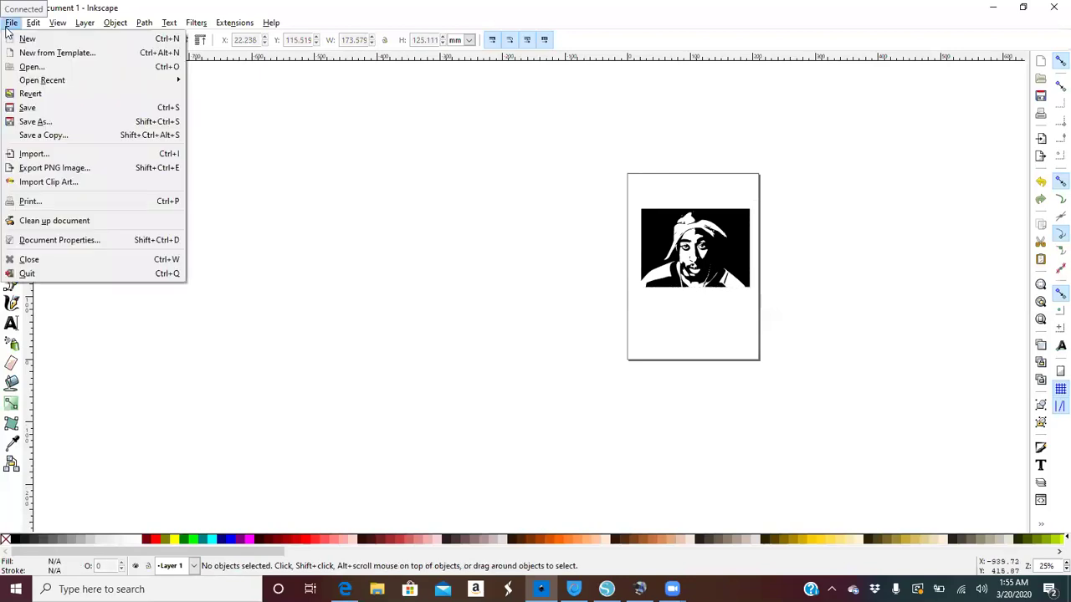
left_click(30, 123)
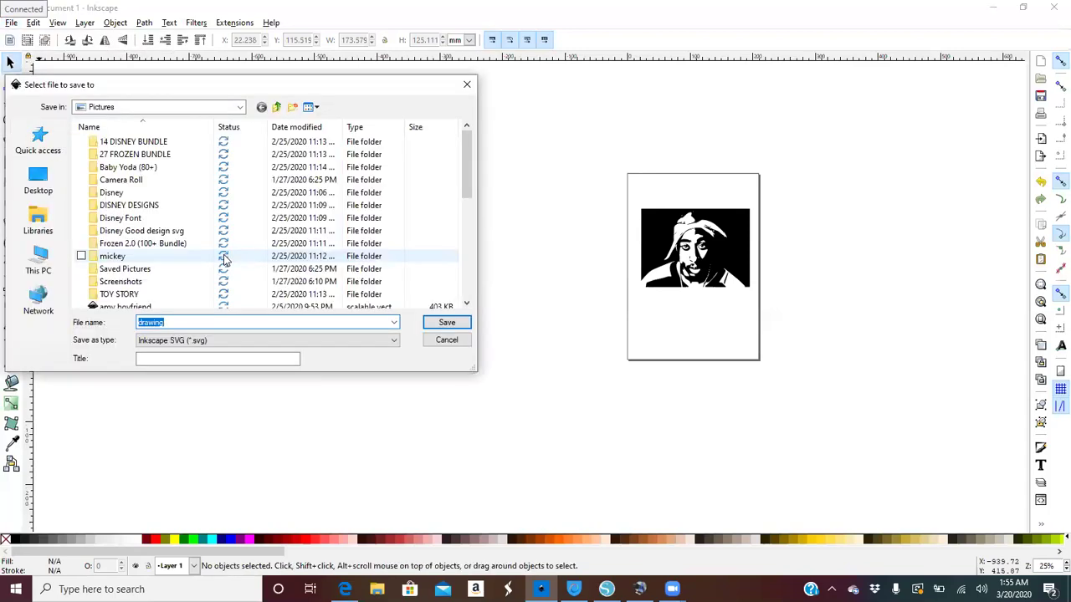
left_click(276, 342)
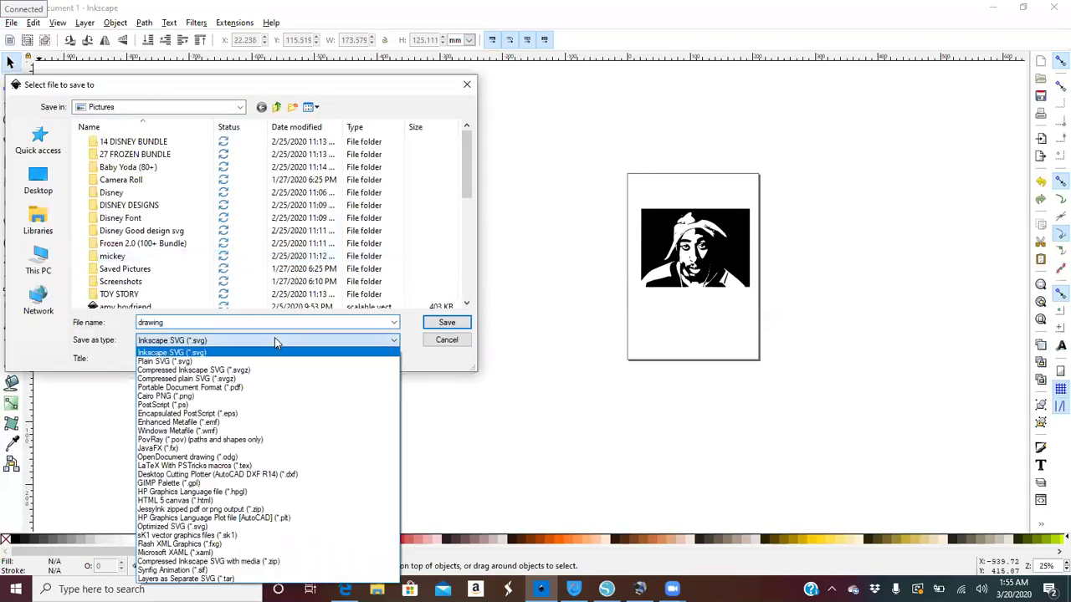
left_click(227, 362)
double_click(201, 322)
type("2 pac")
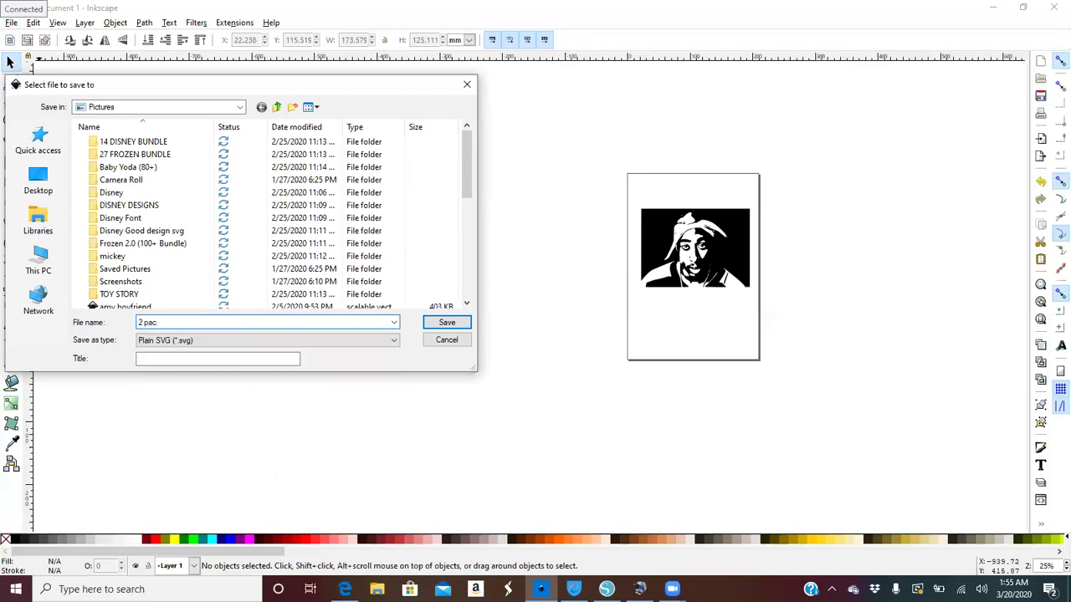
left_click(446, 323)
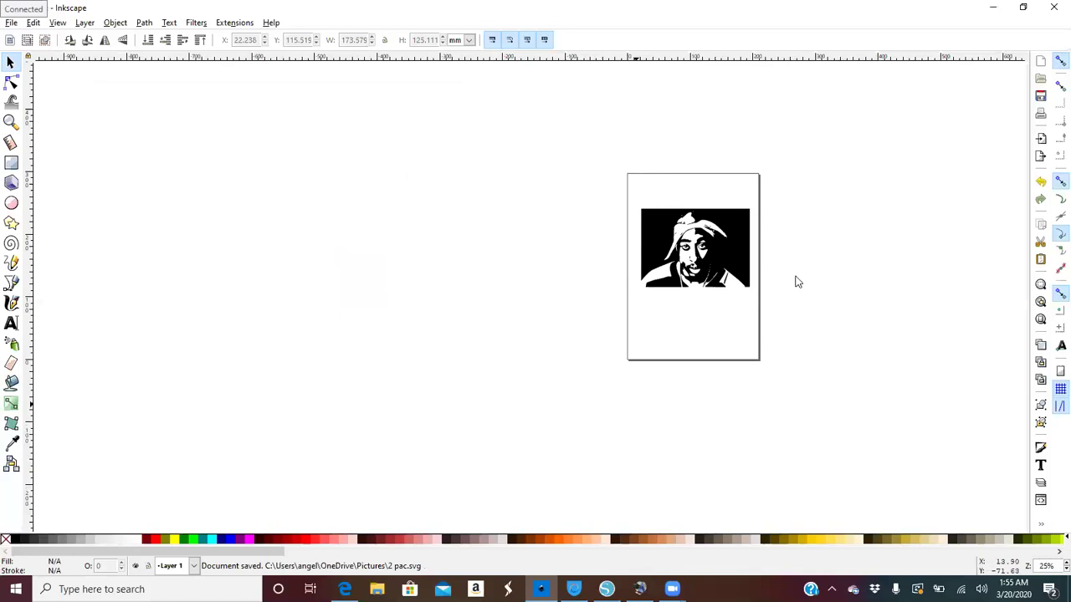
- Minimize the open windows to reach the desktop and dismiss the Epson update dialog with "Notify me later"
left_click(984, 10)
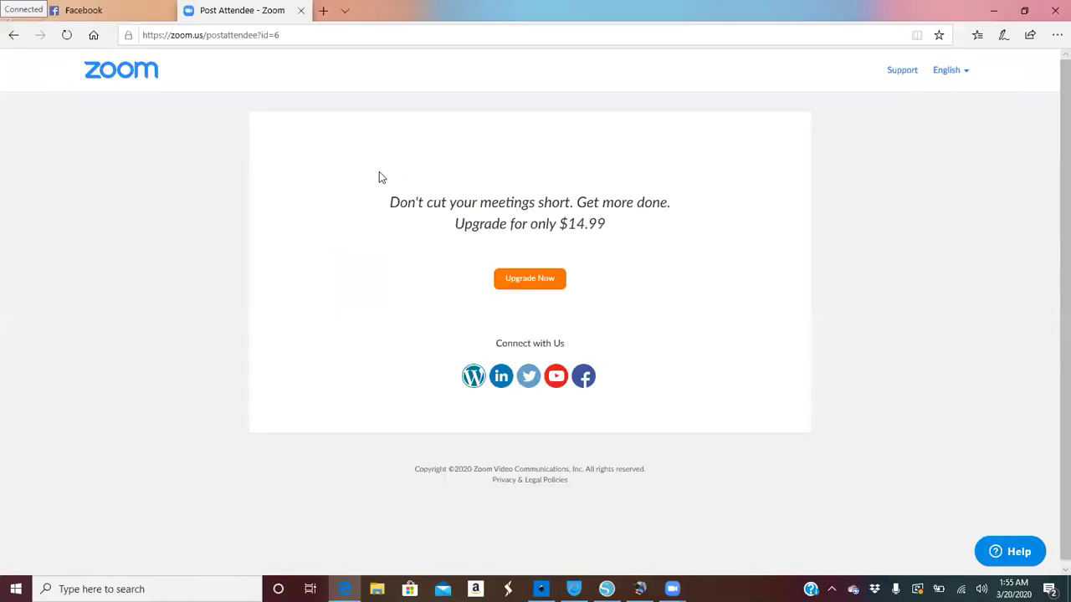
left_click(991, 15)
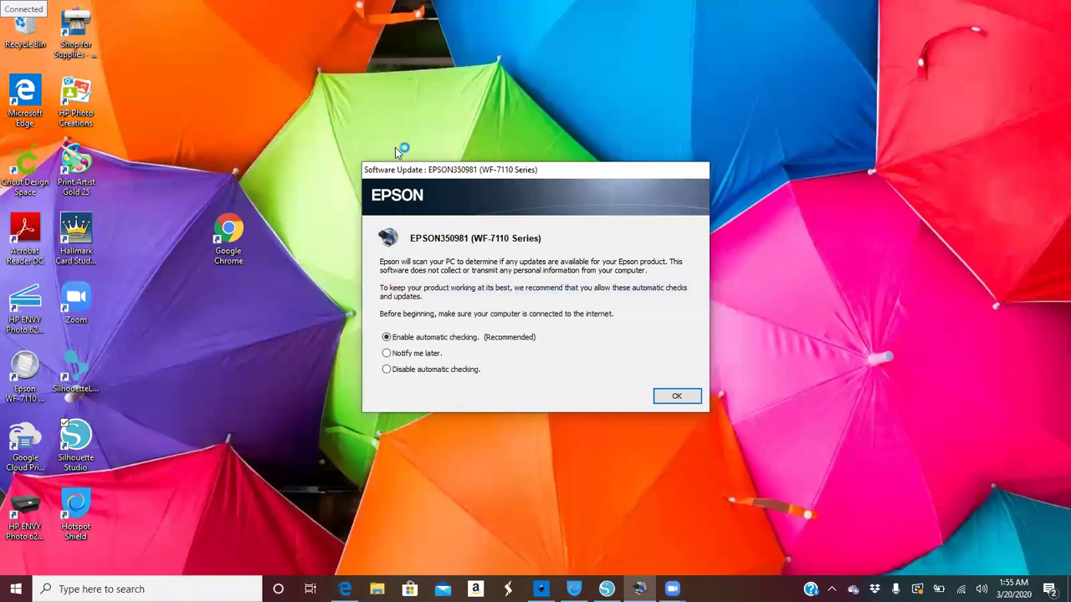
left_click(387, 353)
left_click(674, 396)
- Switch to Cricut Design Space in a maximized window, start a new project and open its image upload page
double_click(23, 170)
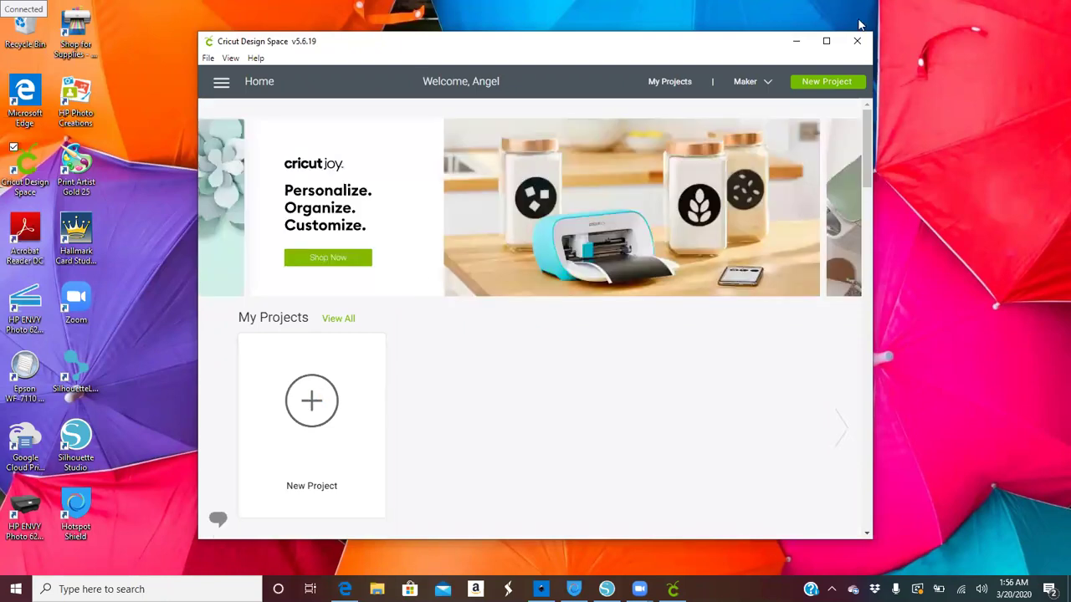
left_click(824, 42)
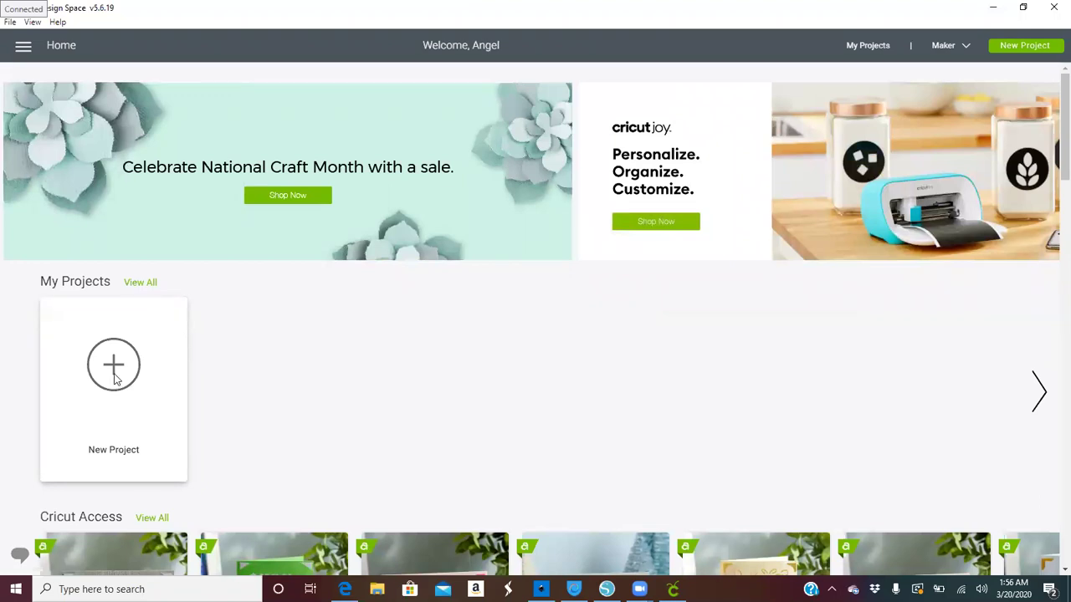
left_click(116, 378)
left_click(23, 368)
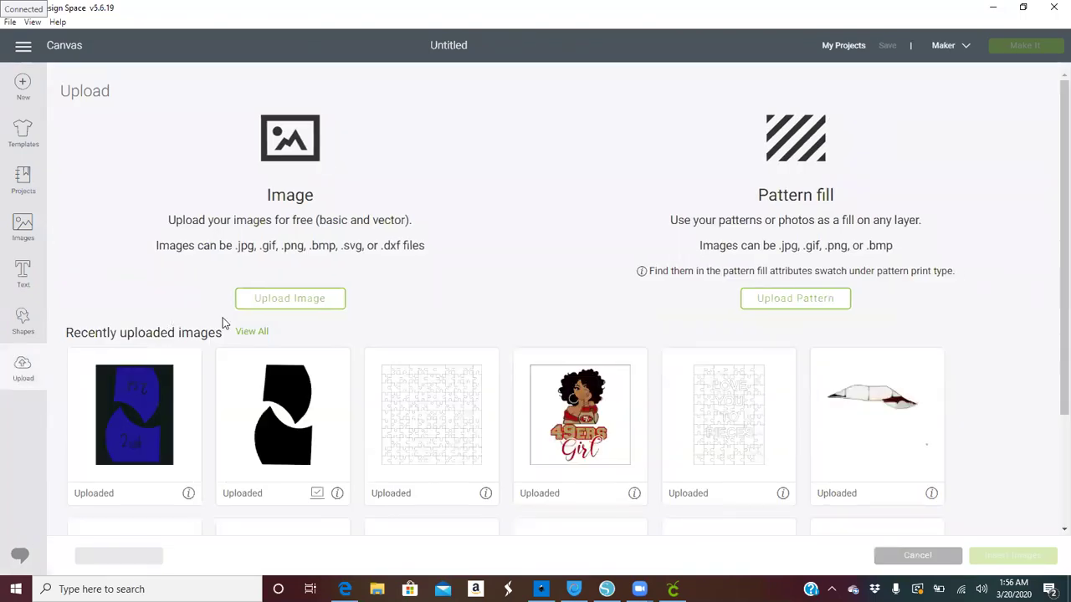
- Start a new image upload and browse the Pictures folder for the saved file
left_click(263, 303)
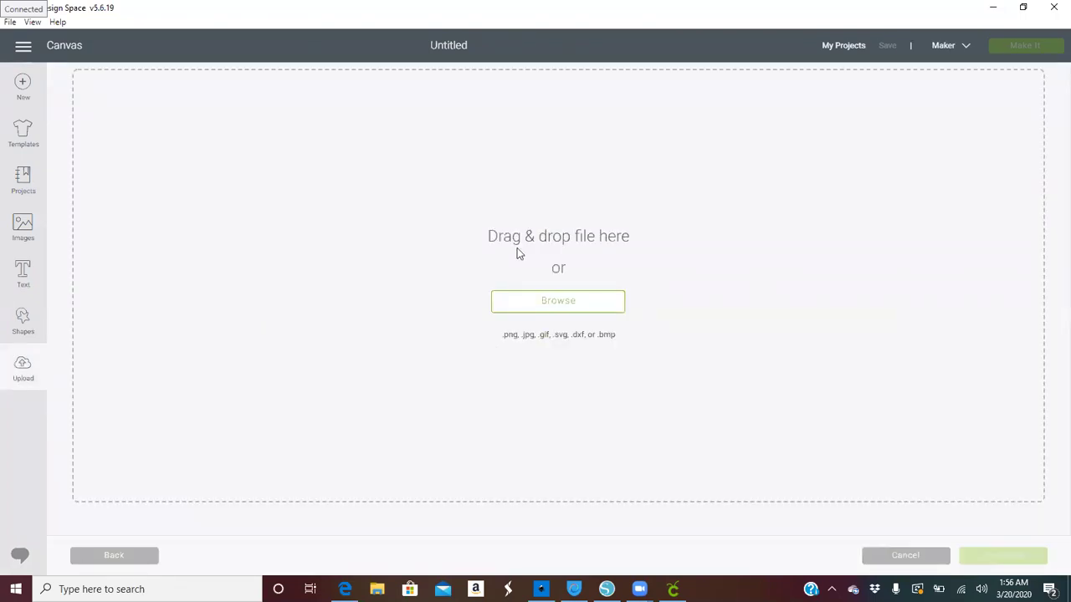
left_click(539, 302)
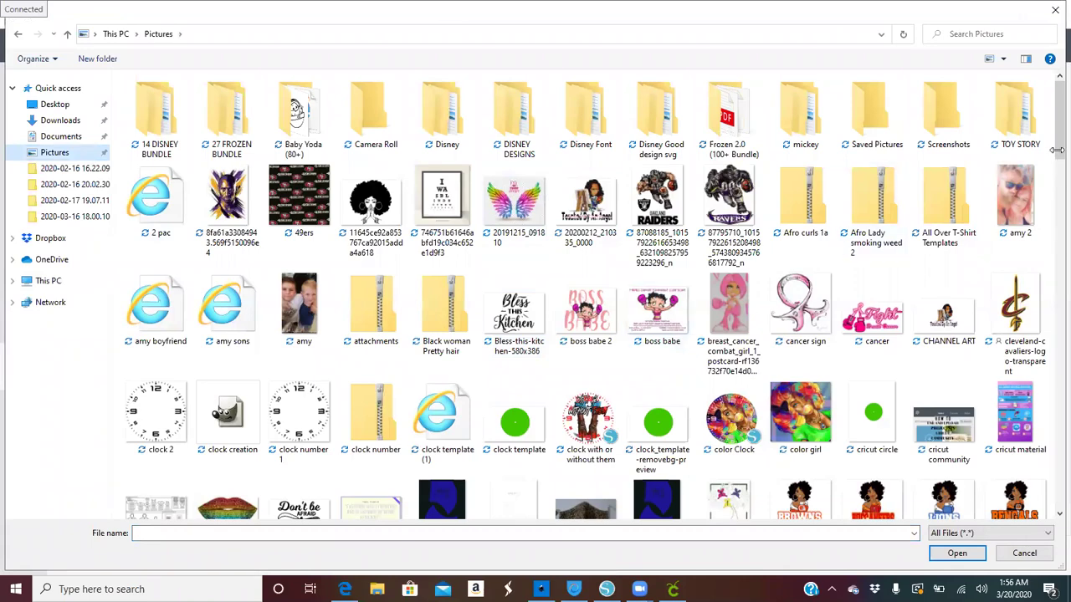
mouse_move(1052, 144)
left_mouse_down()
mouse_move(1051, 284)
mouse_move(1052, 126)
left_mouse_up()
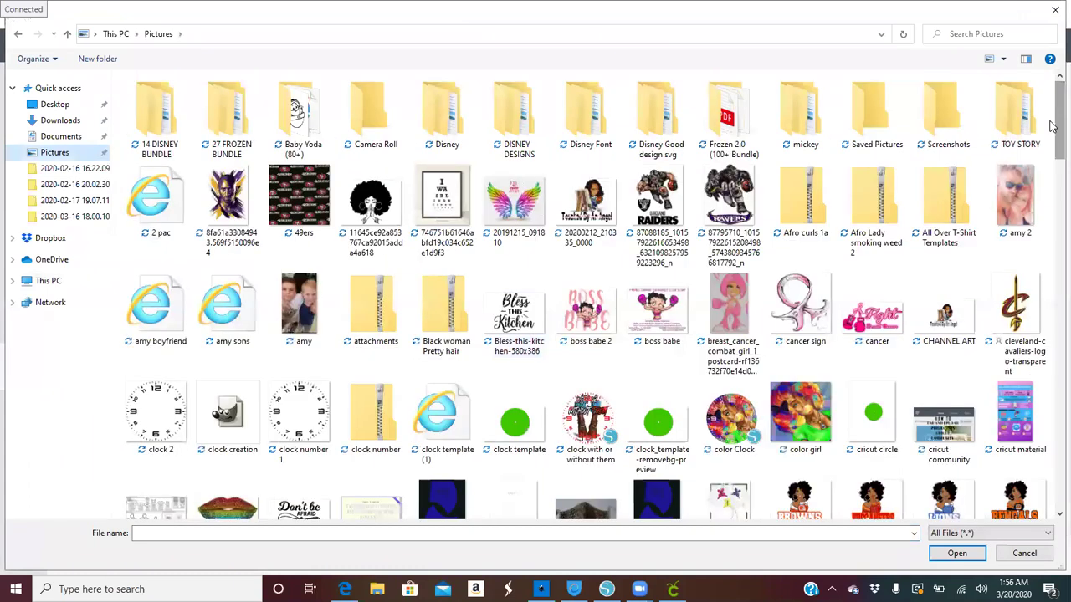
- Try to pick the portrait SVG by searching the Pictures folder for "2 pac", and close the preview window
left_click(989, 33)
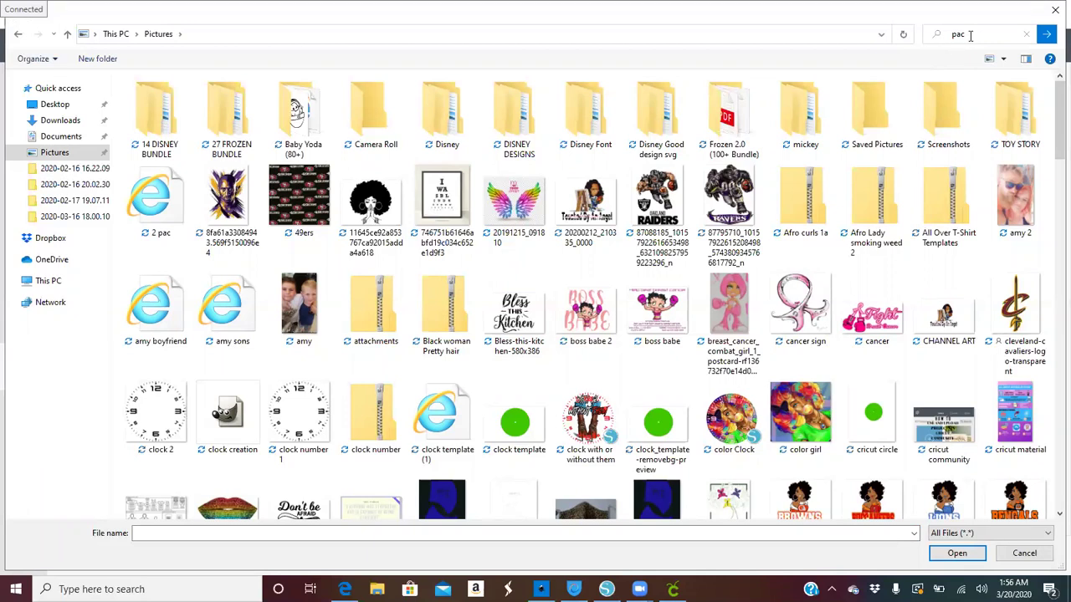
left_click(970, 35)
type("2")
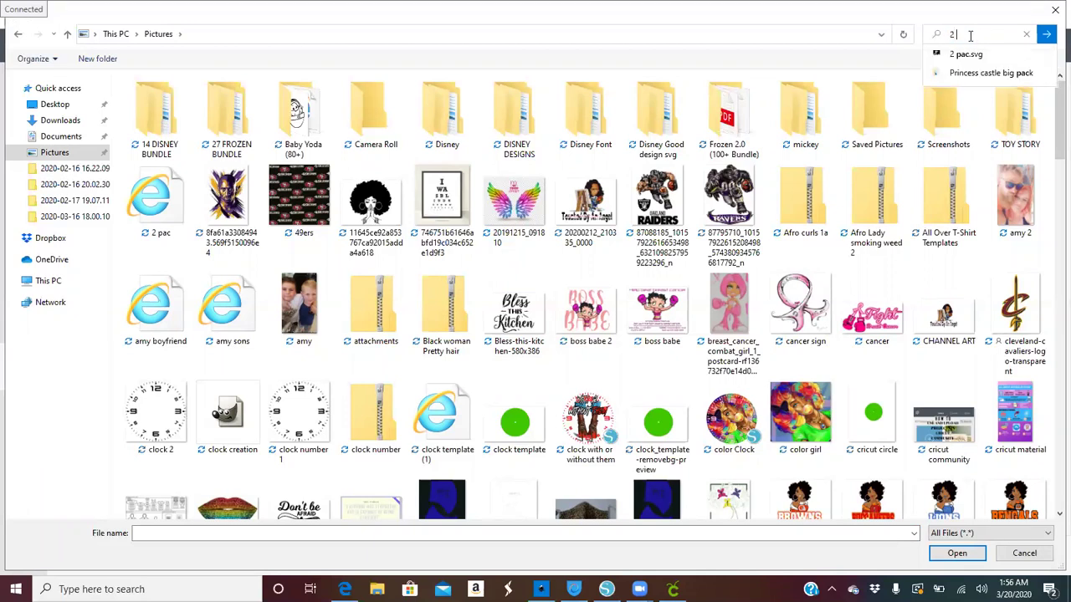
type(" pac")
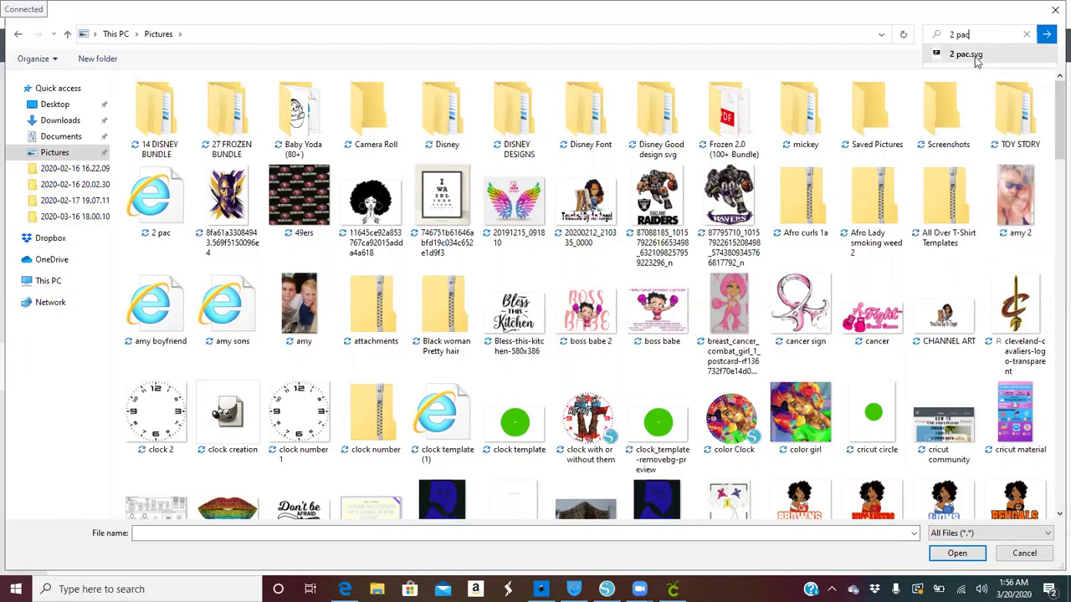
left_click(976, 58)
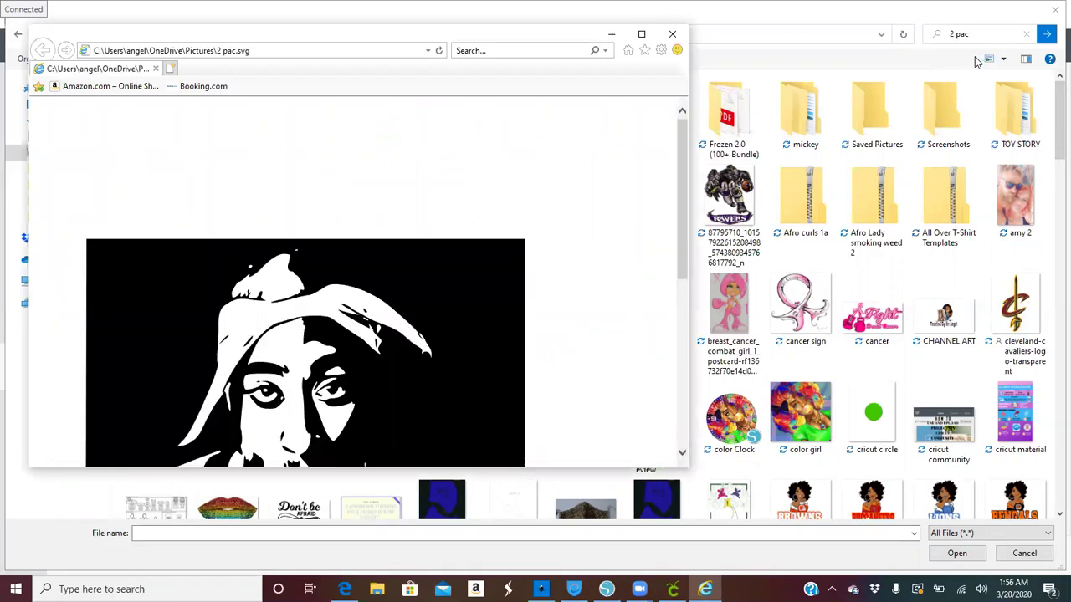
left_click(672, 35)
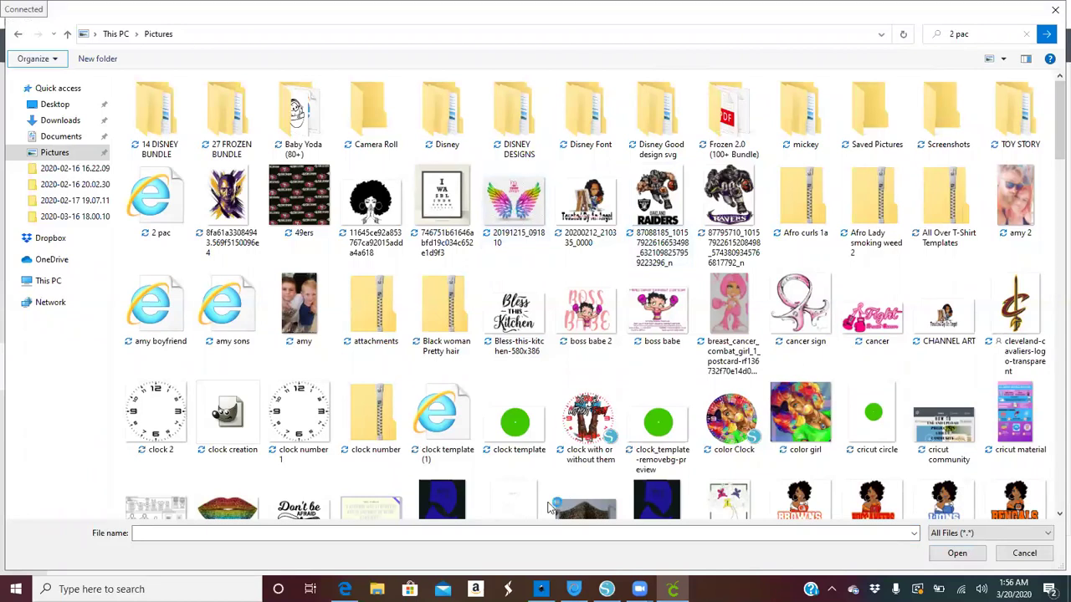
- Choose "2 pac.svg" as the file to upload and save it to the uploaded images as "2 pac"
left_click(507, 533)
type("2")
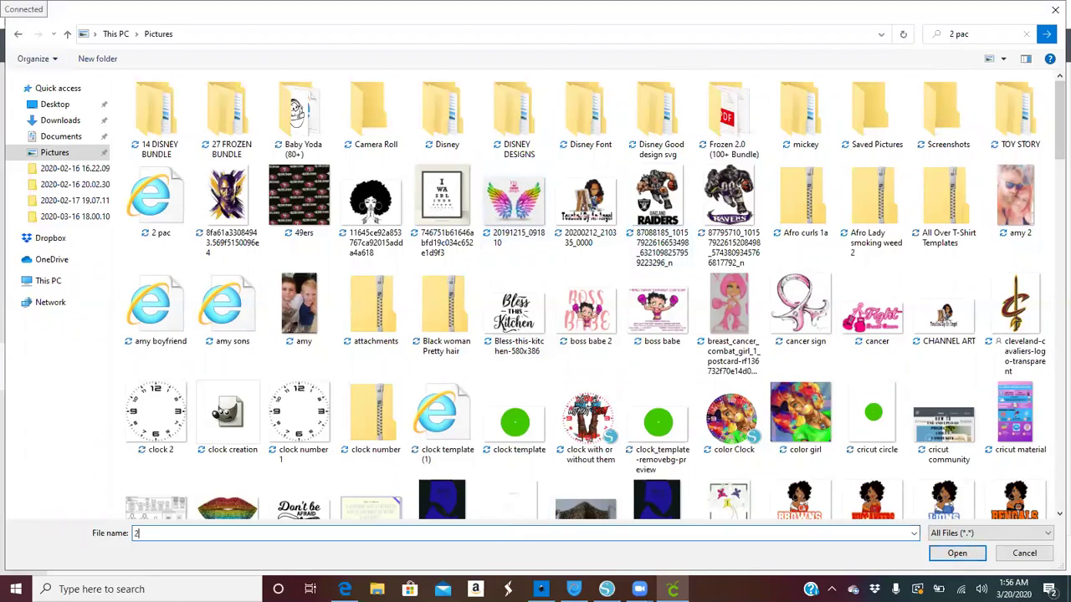
type(" pac")
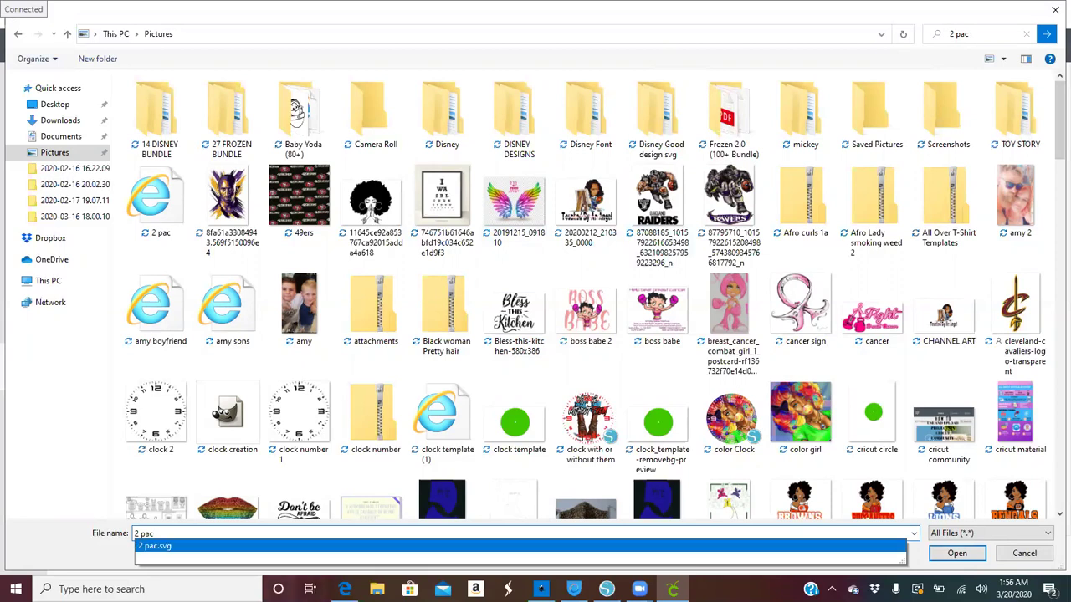
left_click(269, 549)
left_click(973, 558)
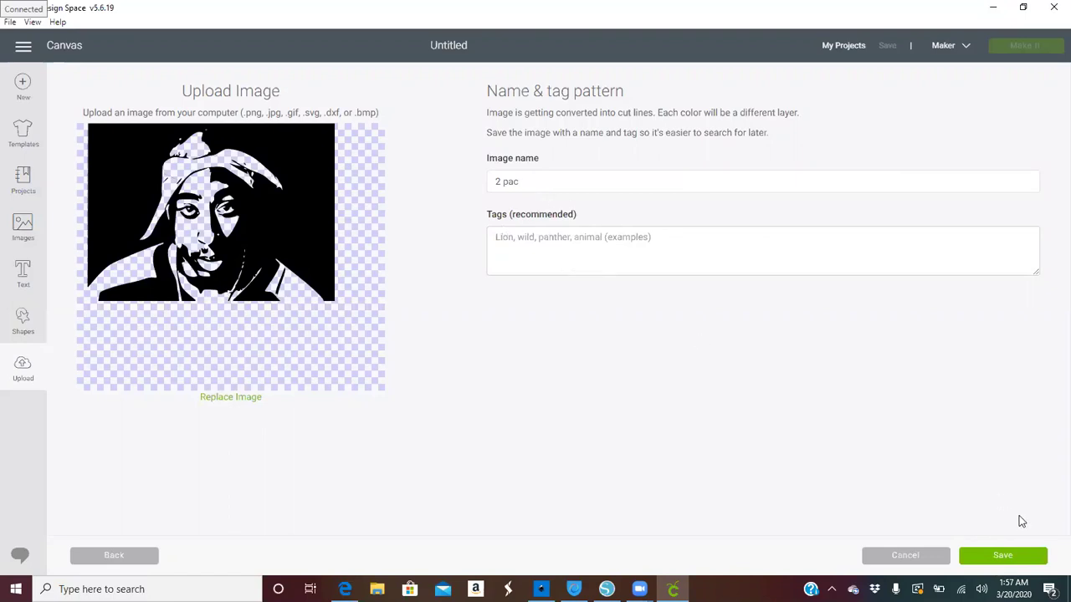
left_click(1032, 565)
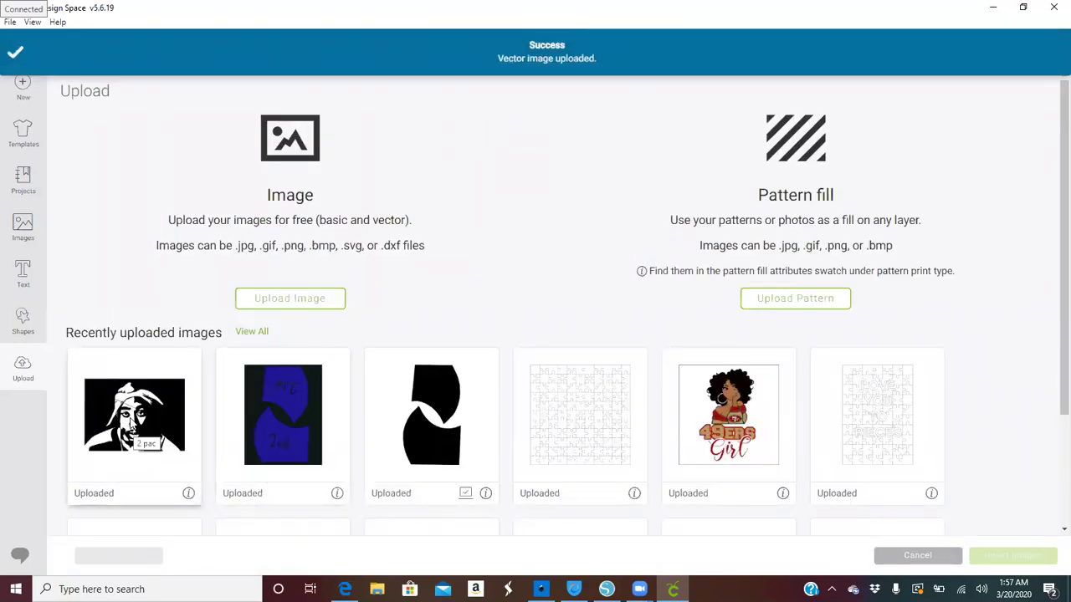
- Insert the uploaded 2 pac image on the canvas, enlarge it to about 10.1 in wide and move it up near the canvas's upper edge
left_click(126, 410)
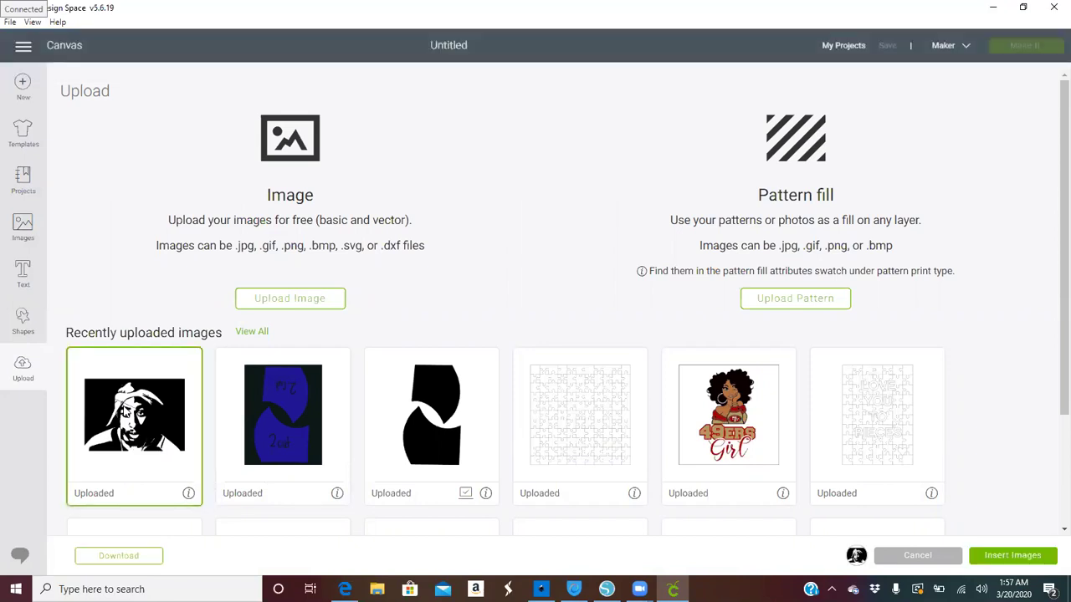
left_click(1007, 558)
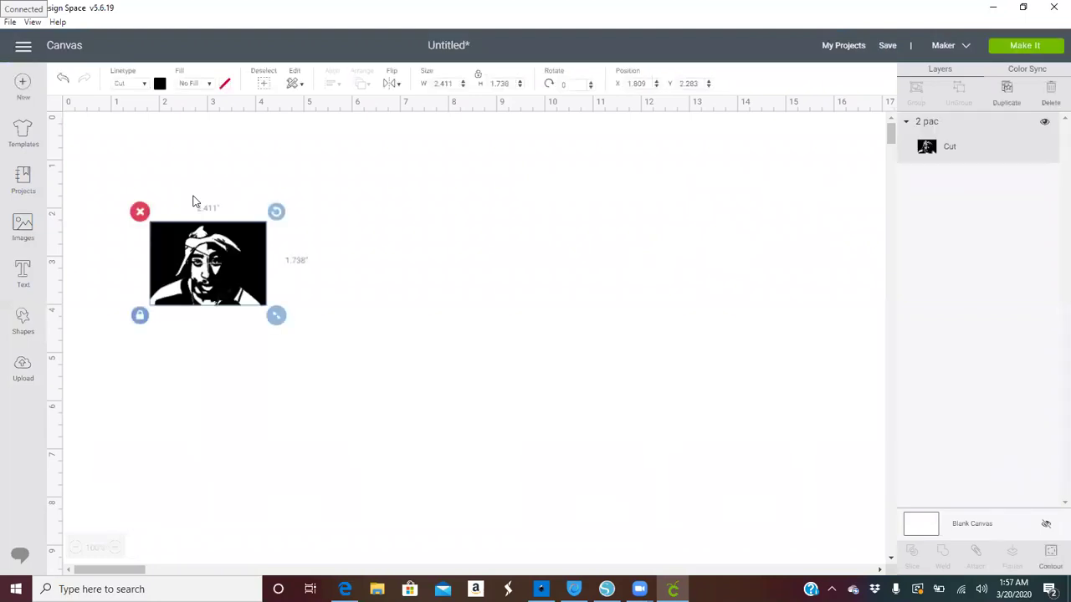
left_click_drag(276, 315, 539, 440)
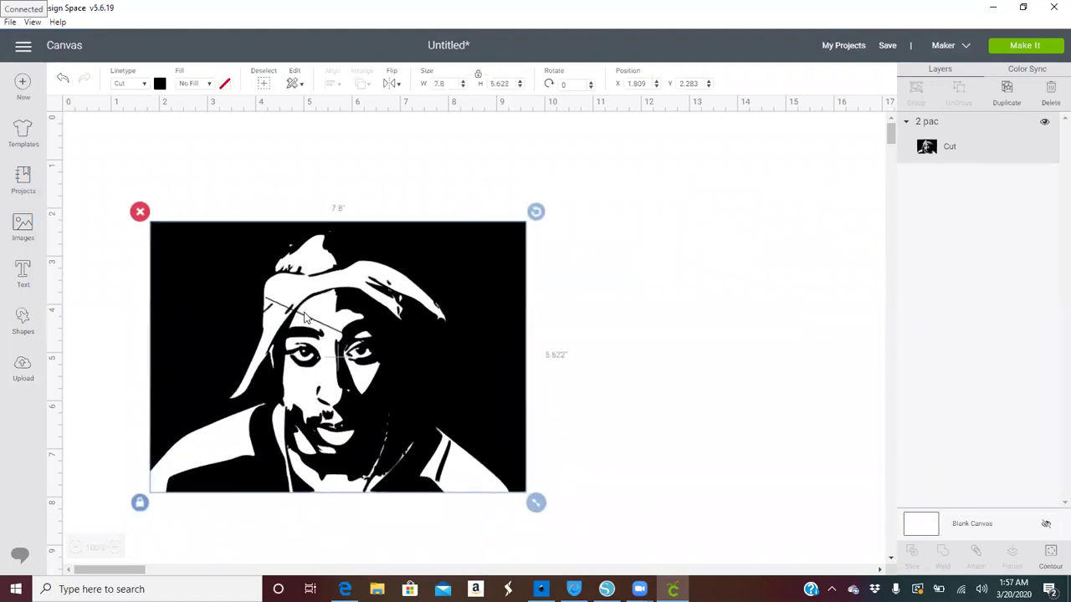
left_click_drag(535, 502, 646, 578)
left_click_drag(491, 412, 489, 331)
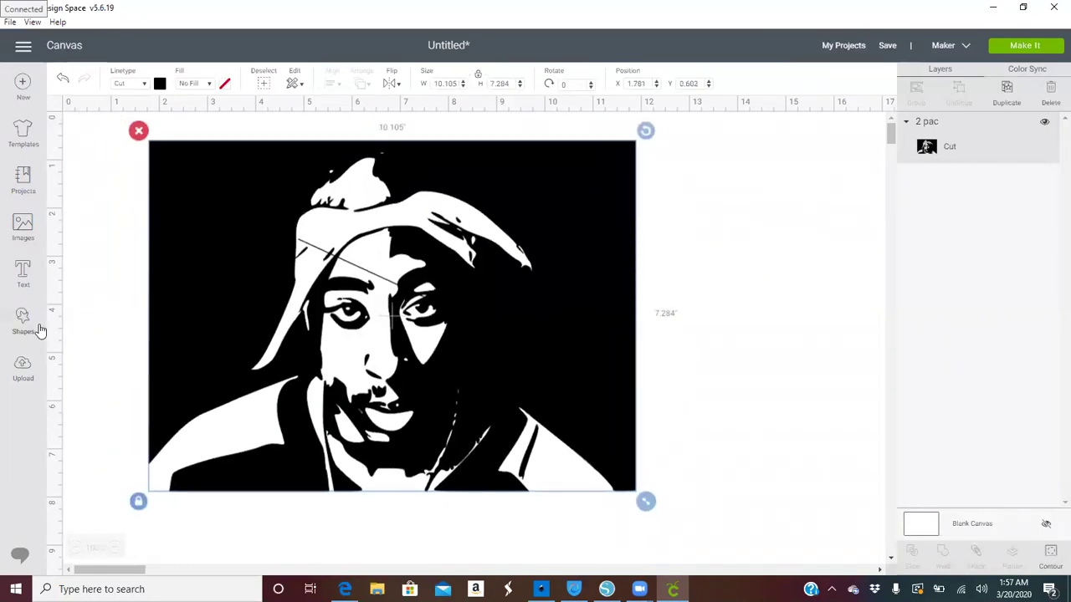
- Add a square, shrink it to about 0.58 in, rotate it about 28° and place it over the stray line on the forehead
left_click(39, 330)
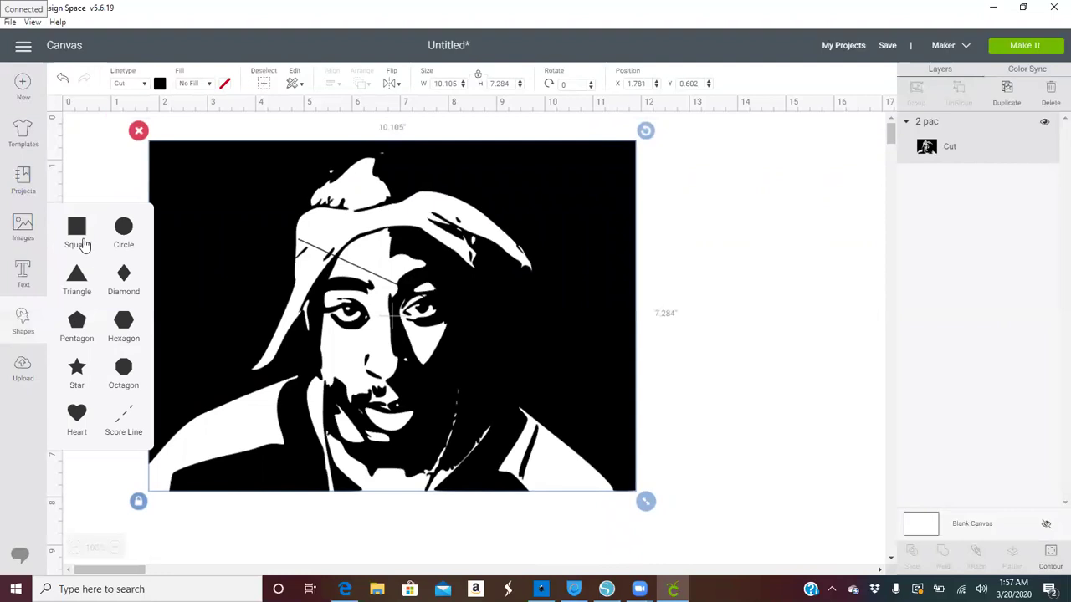
left_click(82, 243)
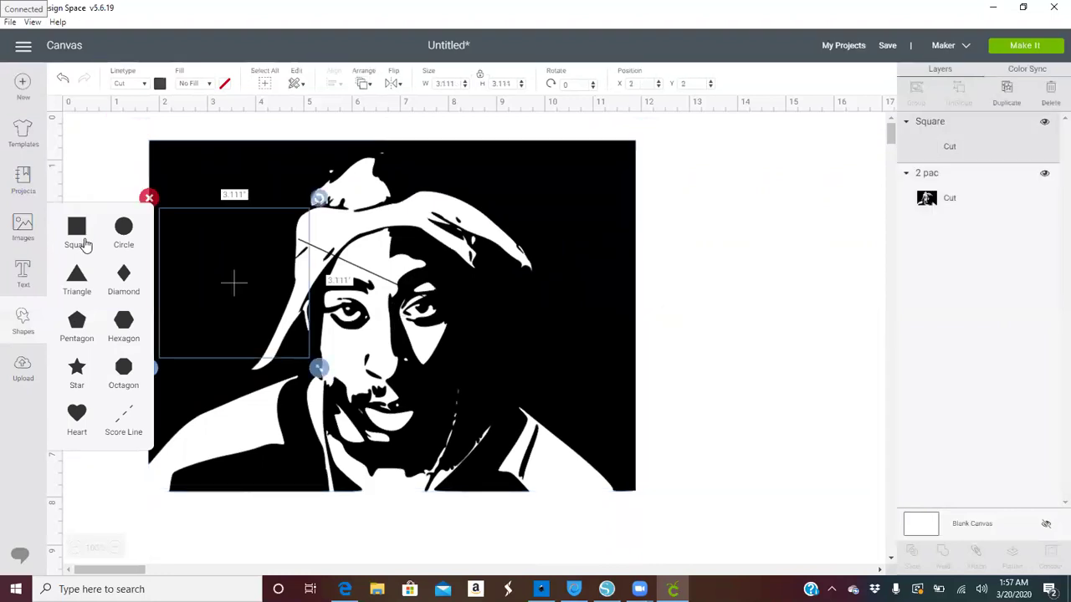
left_click_drag(318, 369, 354, 264)
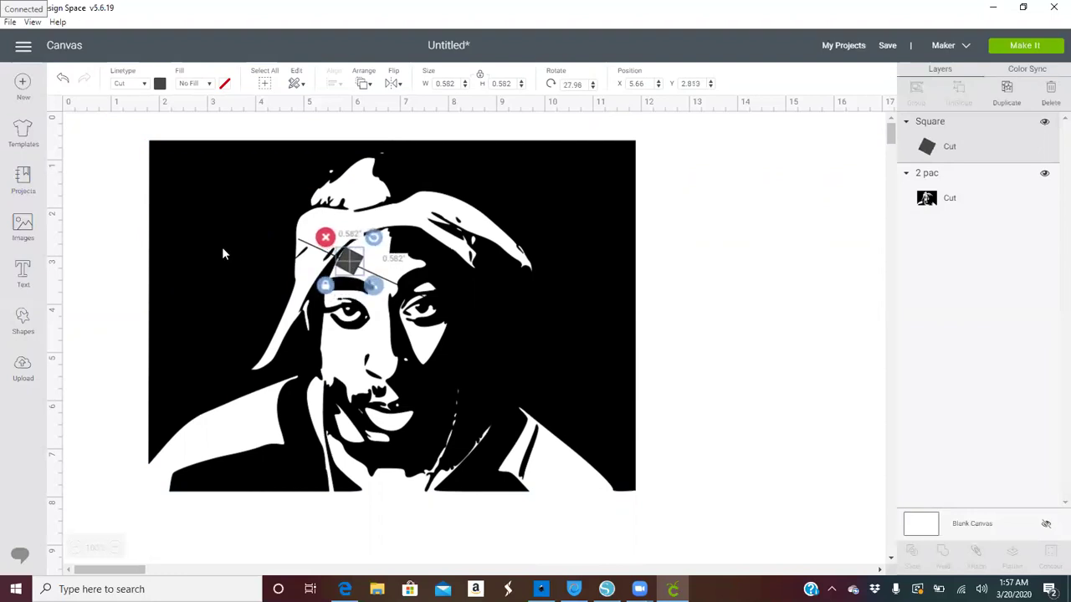
- Slice the portrait with the small square and delete the cut-out square and line pieces
left_click_drag(106, 251, 379, 281)
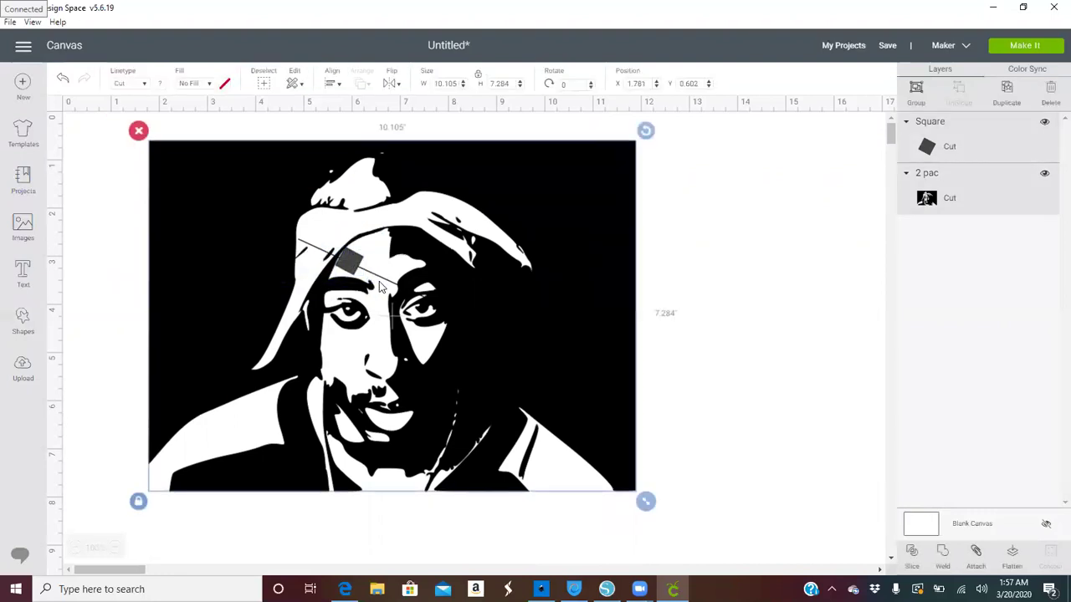
left_click(911, 554)
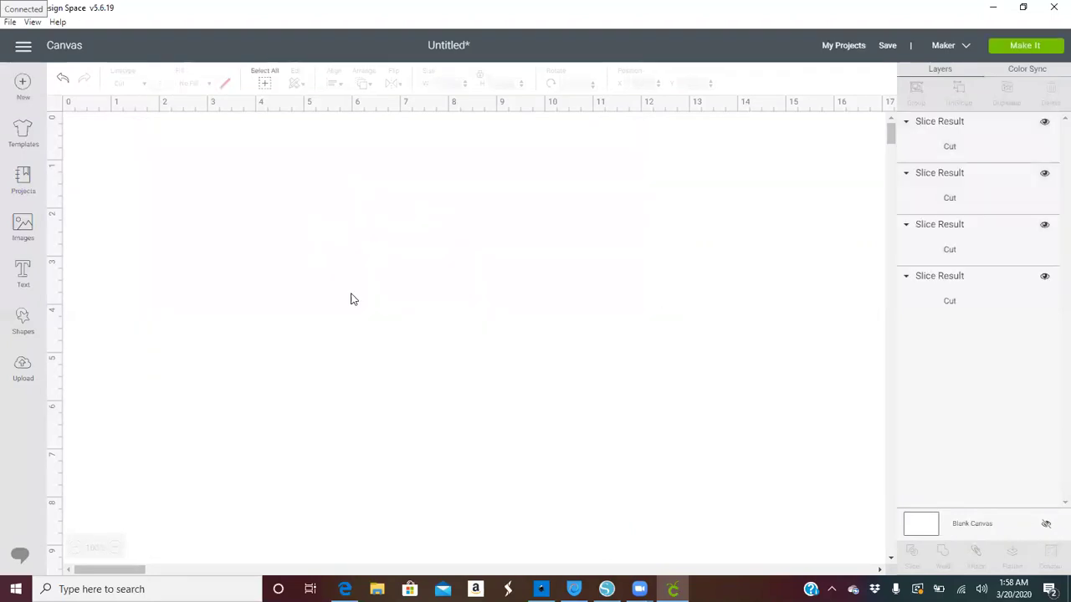
left_click(357, 269)
left_click_drag(396, 269, 390, 268)
key("Delete")
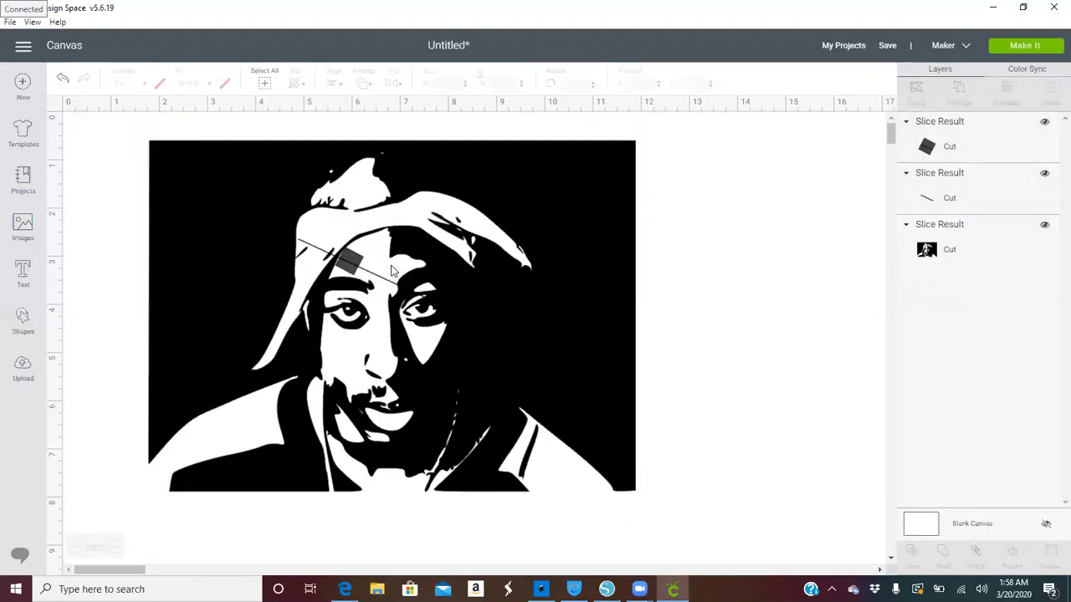
left_click(383, 268)
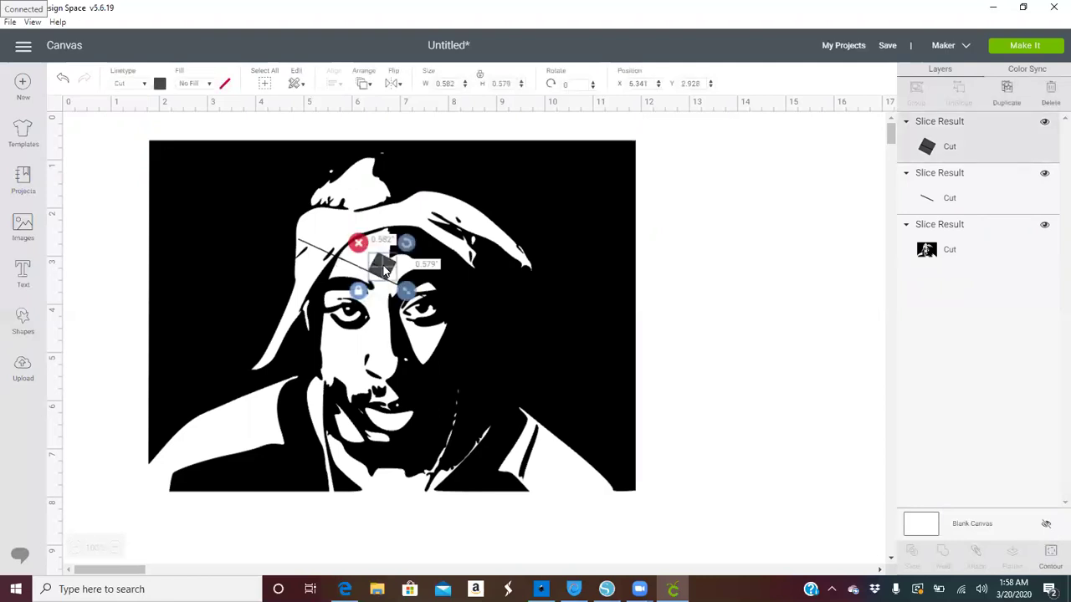
key("Delete")
left_click(362, 266)
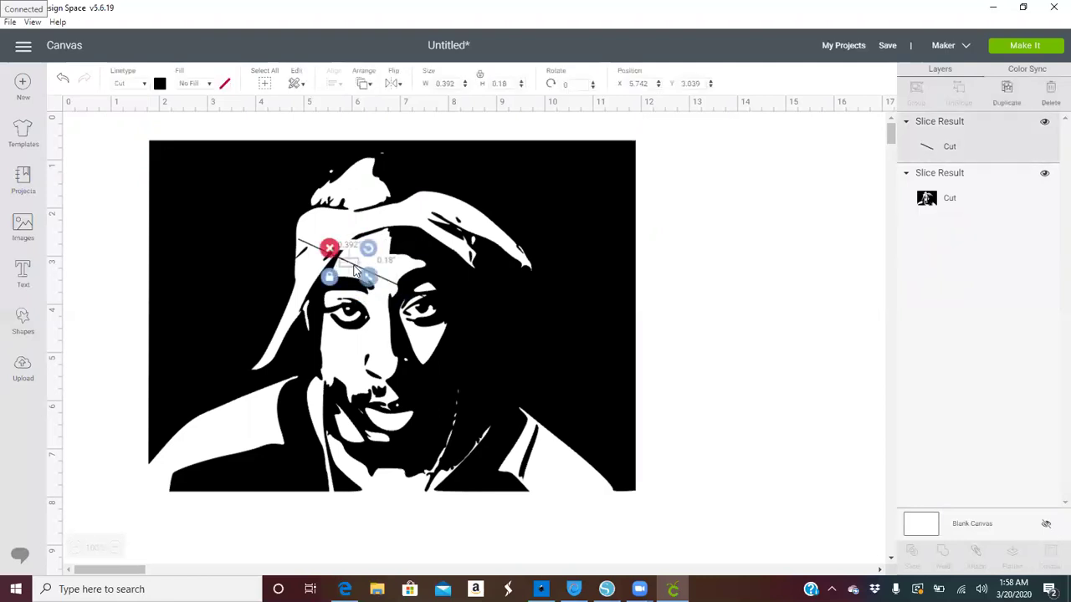
key("Delete")
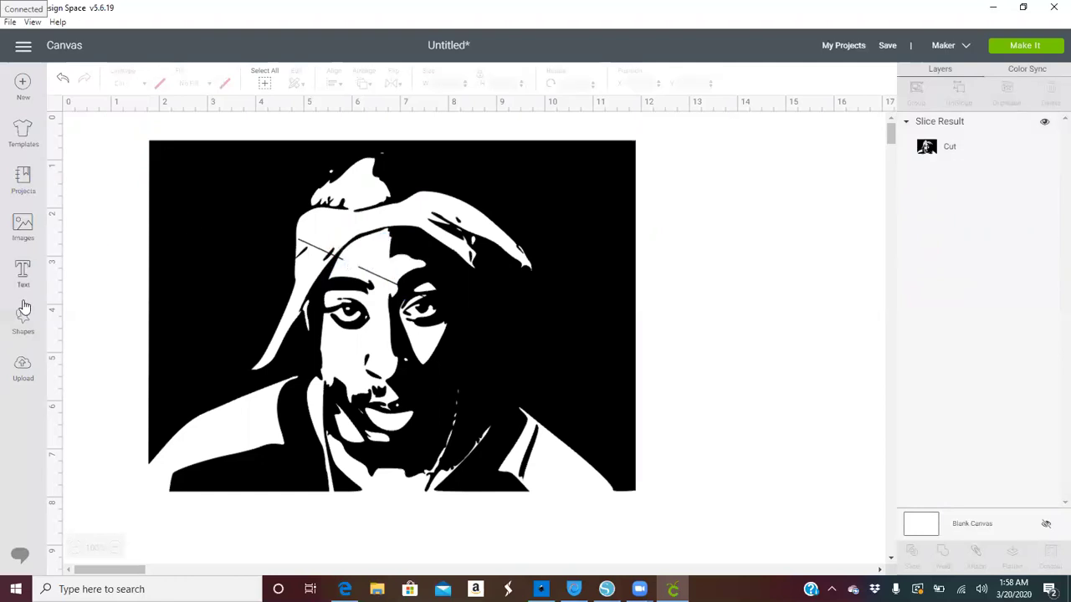
- Add a circle about 0.625 in wide and place it over the remaining stray line on the forehead
left_click(24, 322)
left_click(124, 230)
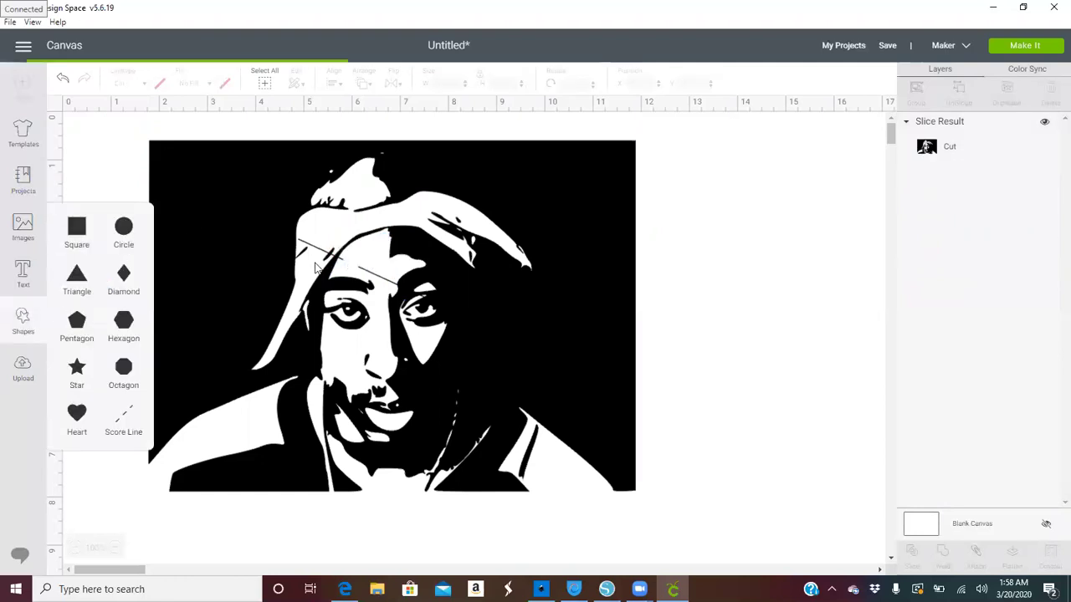
left_click_drag(344, 390, 372, 270)
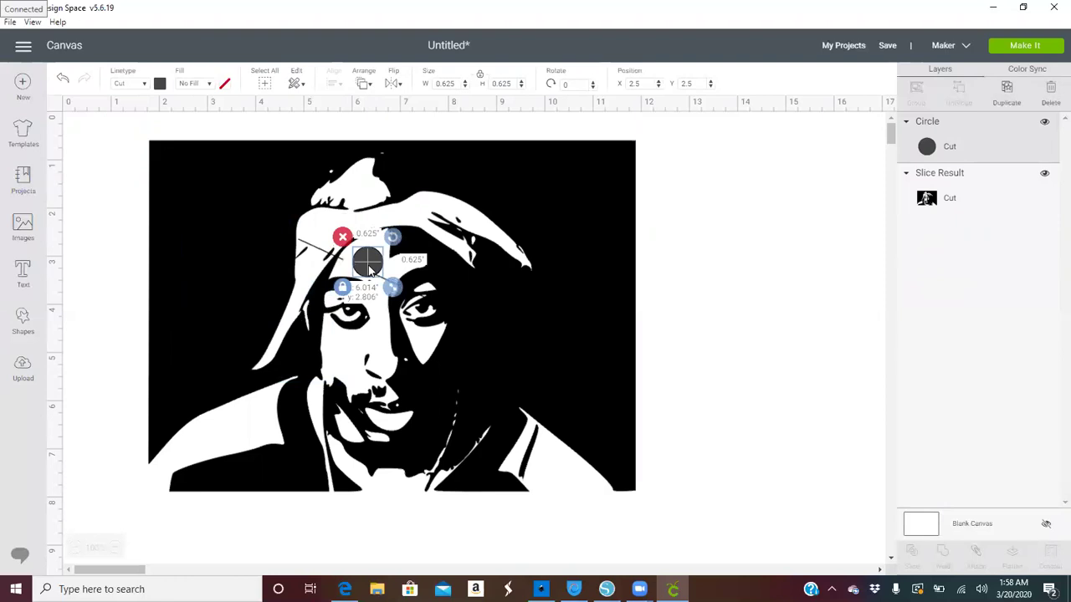
- Slice the portrait with the circle and delete the cut-out circle and line pieces
left_click_drag(121, 255, 384, 273)
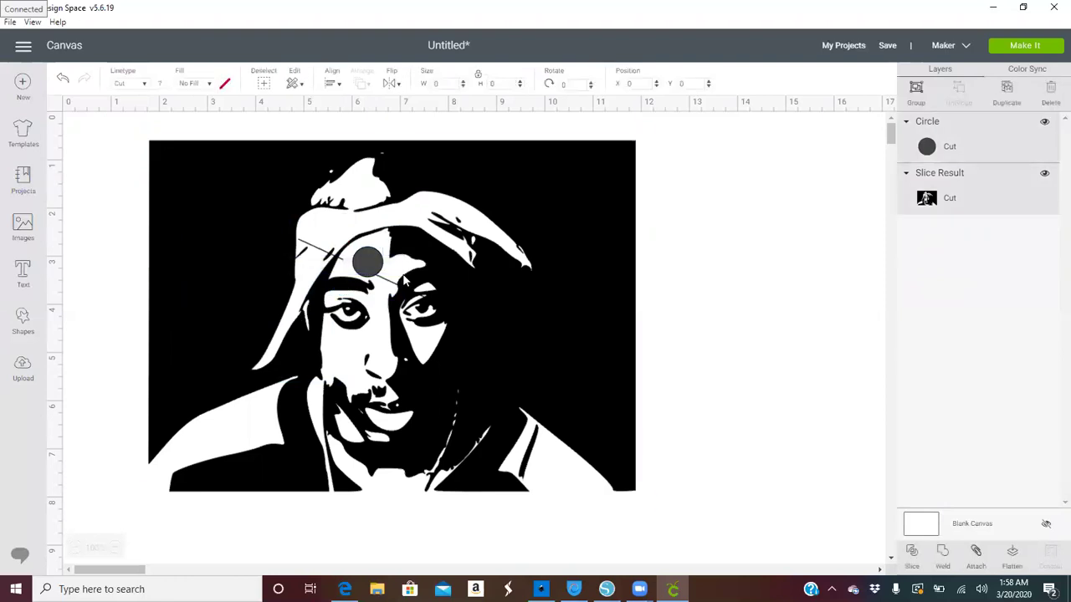
left_click(911, 554)
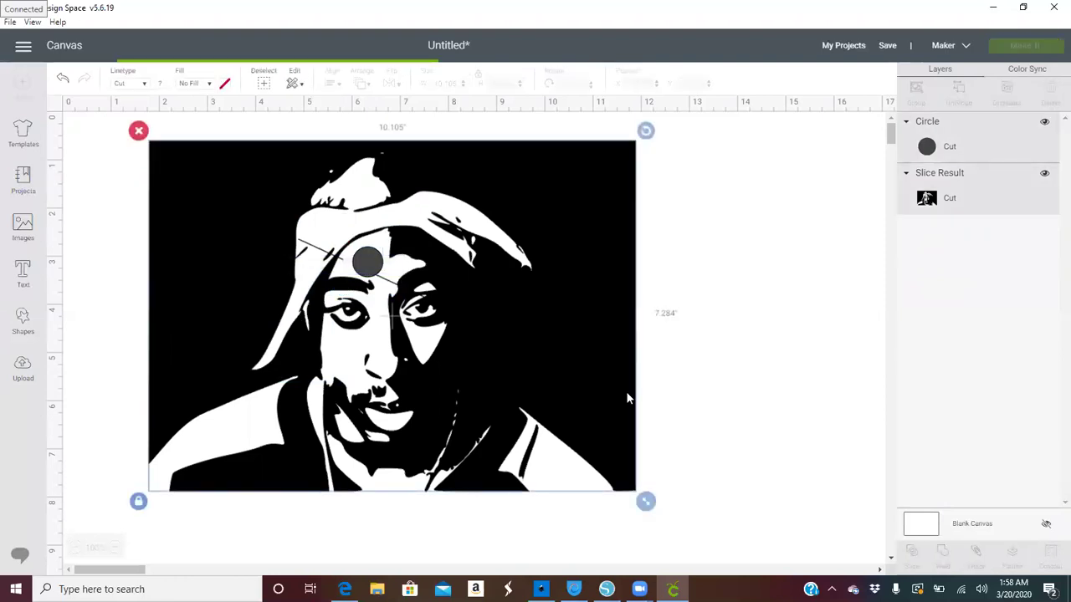
left_click(368, 263)
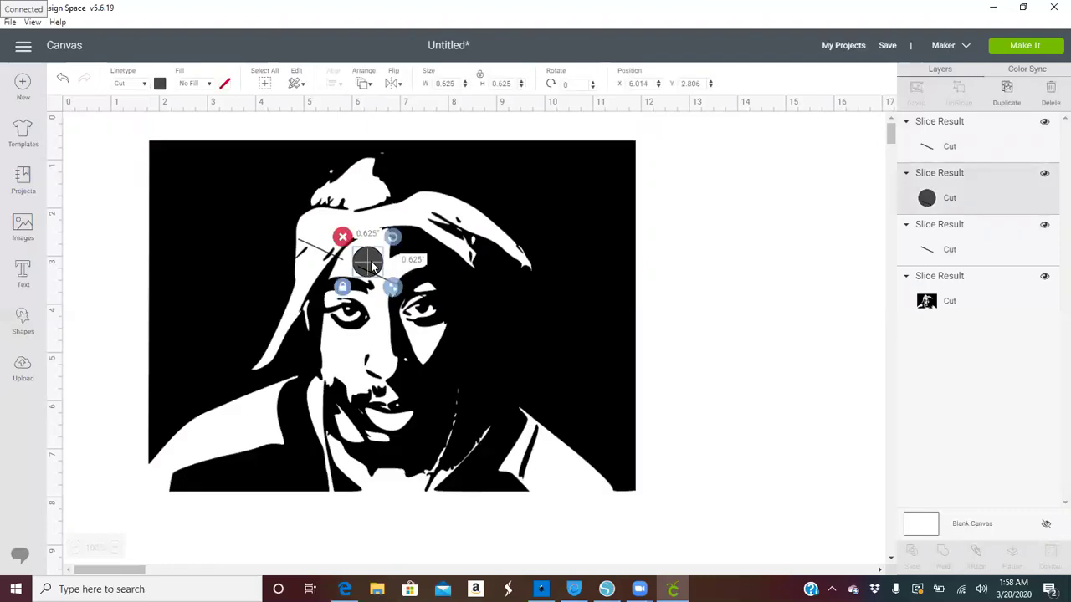
key("Delete")
left_click(372, 276)
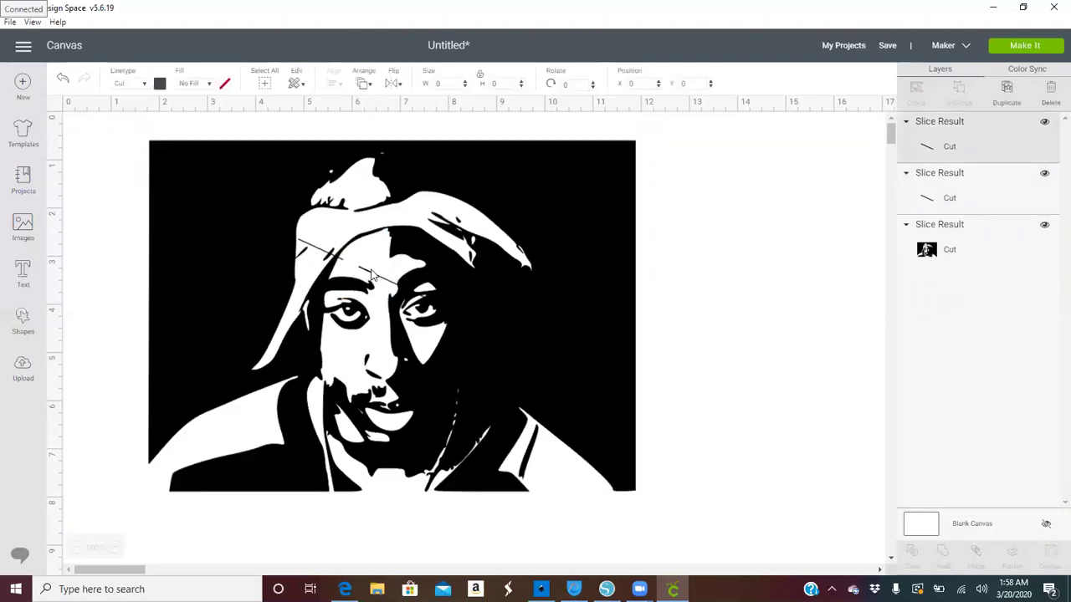
key("Delete")
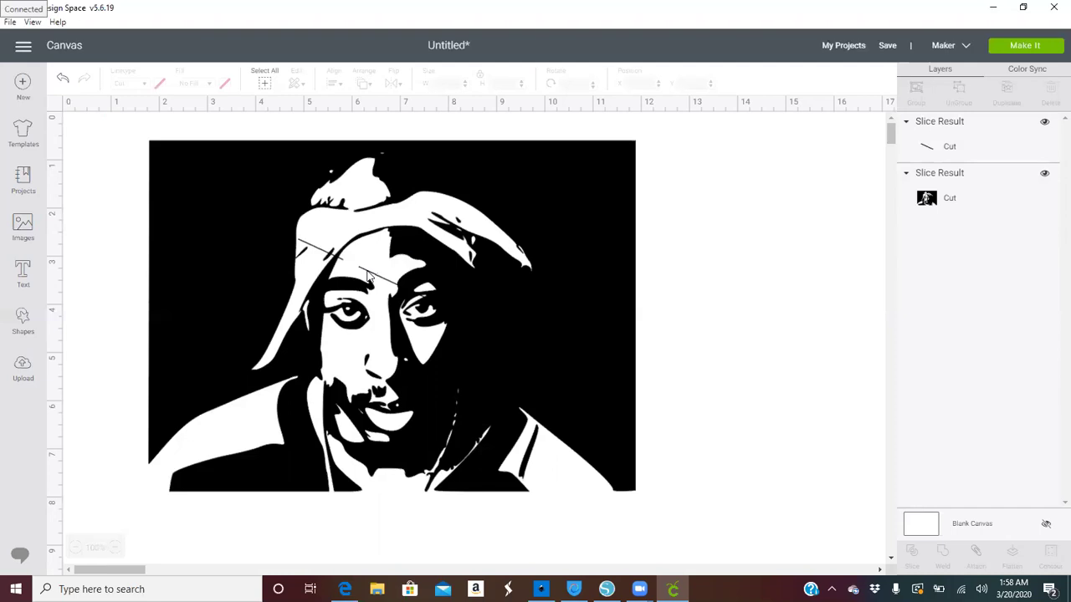
left_click(368, 278)
key("Delete")
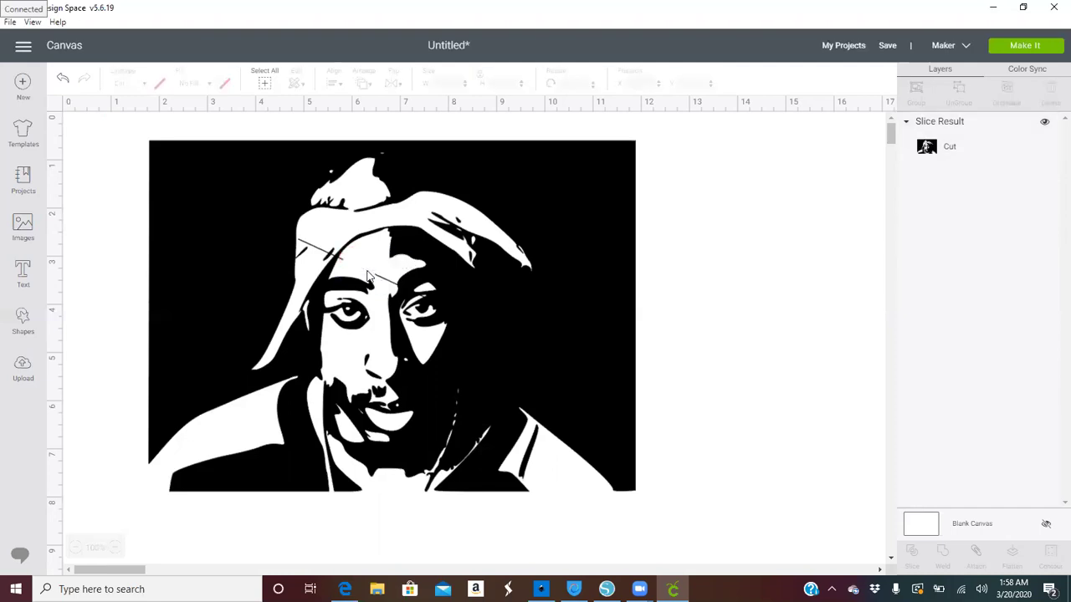
- Add a circle, shrink it to about 0.51 in and place it over the stray line between the eyebrows
left_click(384, 285)
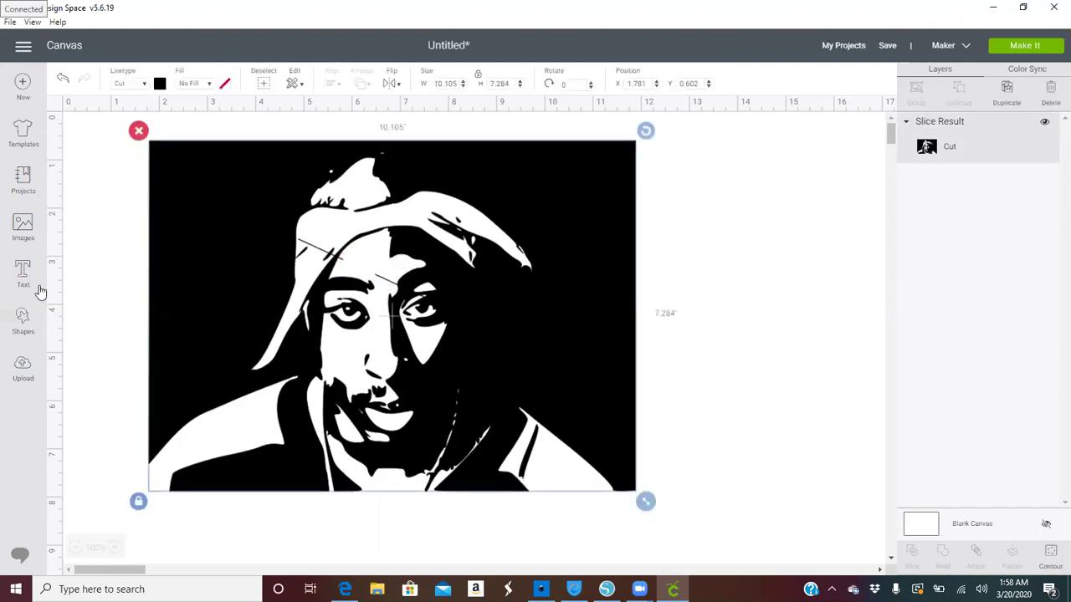
left_click(23, 319)
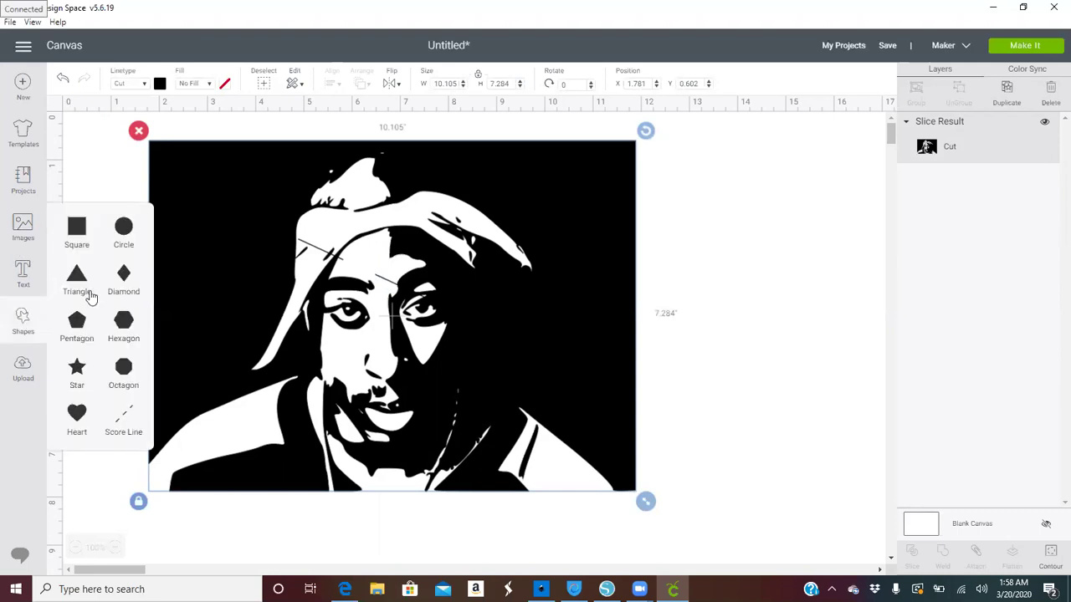
left_click(120, 242)
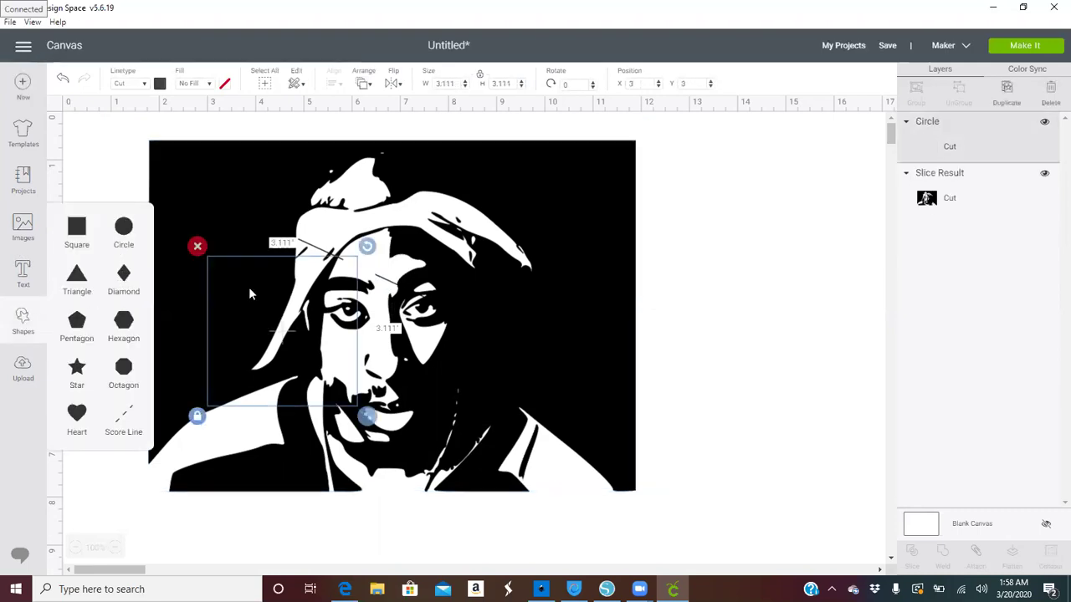
left_click_drag(371, 417, 404, 266)
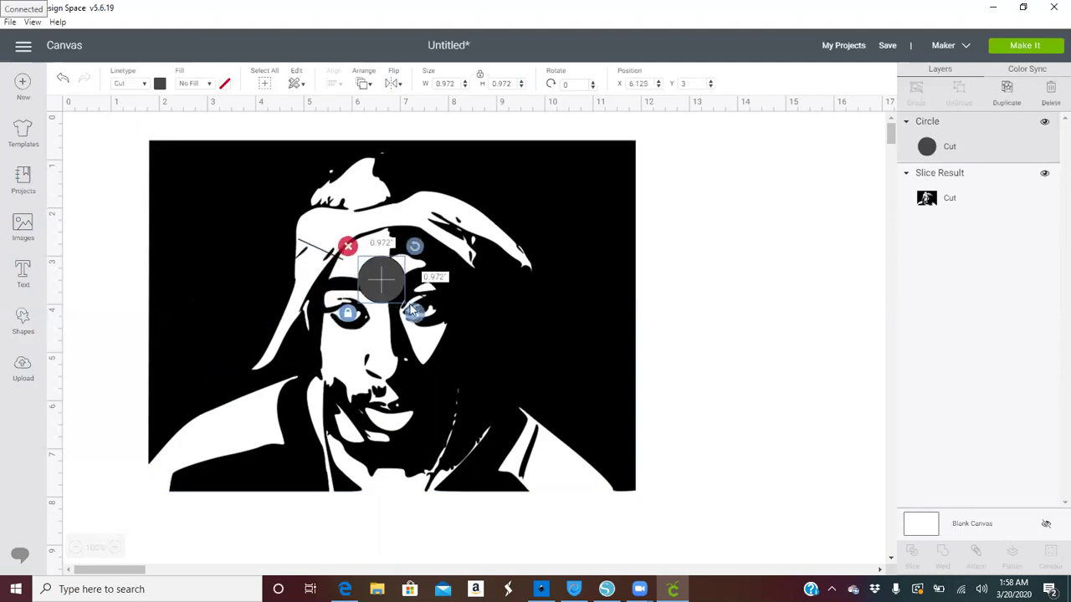
left_click_drag(415, 310, 389, 279)
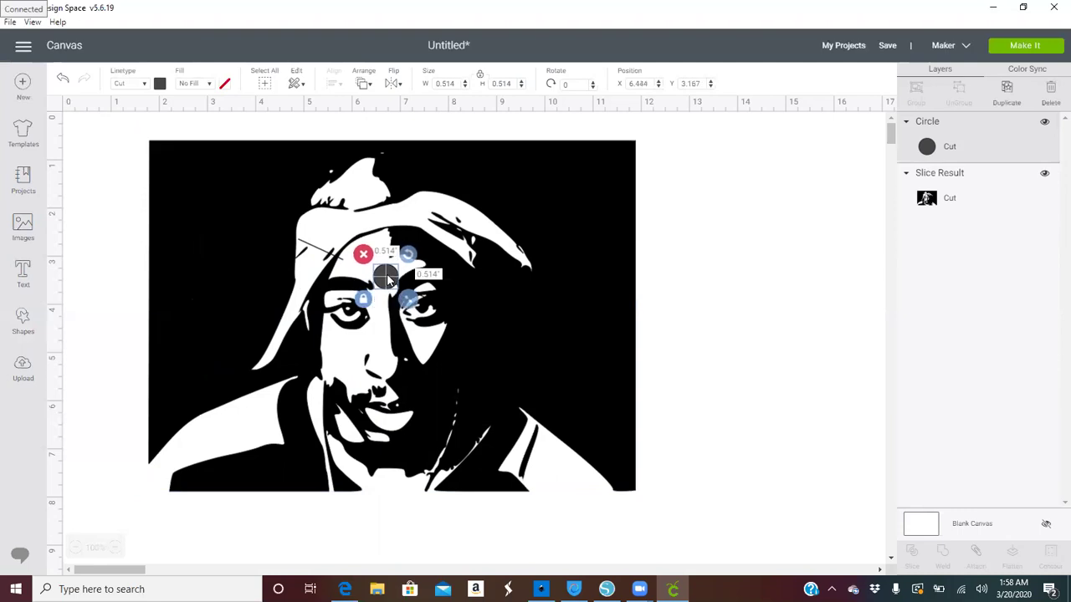
- Slice the portrait with the 0.51 in circle between the eyebrows and delete the cut-out circle and line pieces
left_click_drag(100, 261, 455, 300)
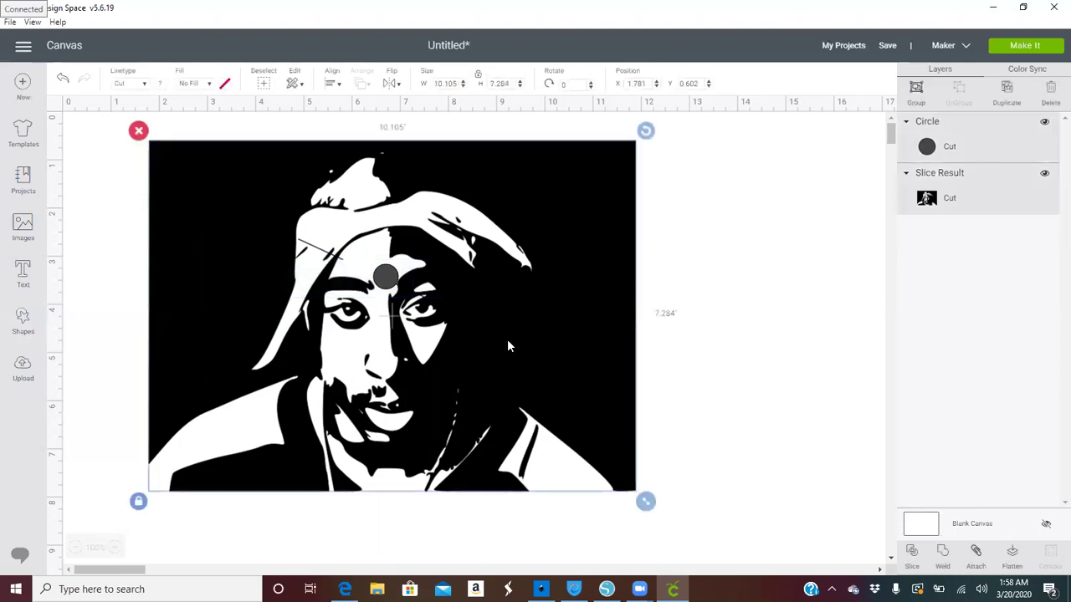
left_click(912, 553)
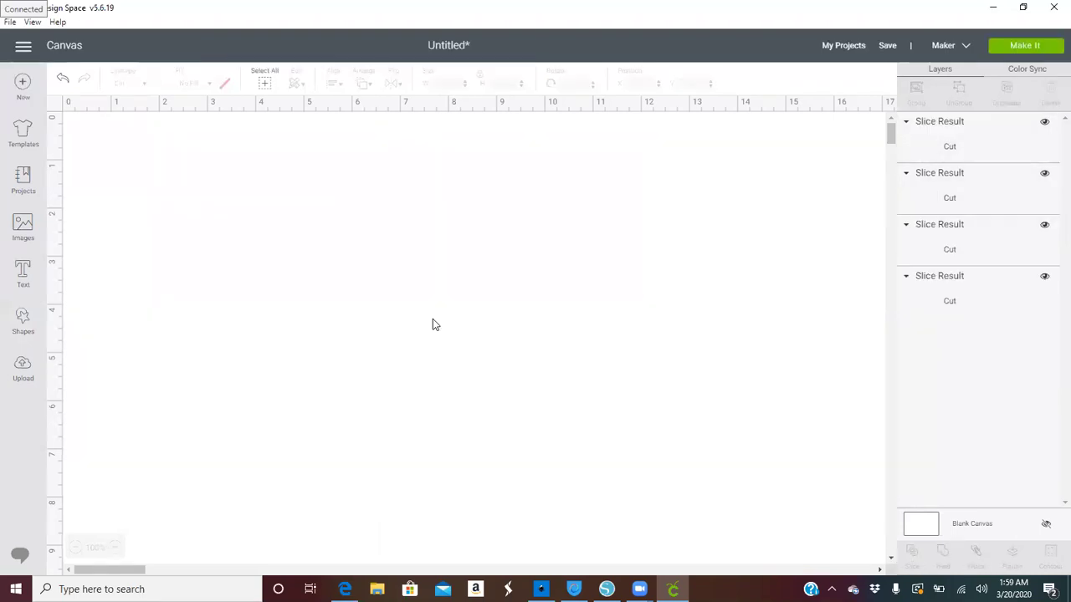
left_click(386, 278)
key("Delete")
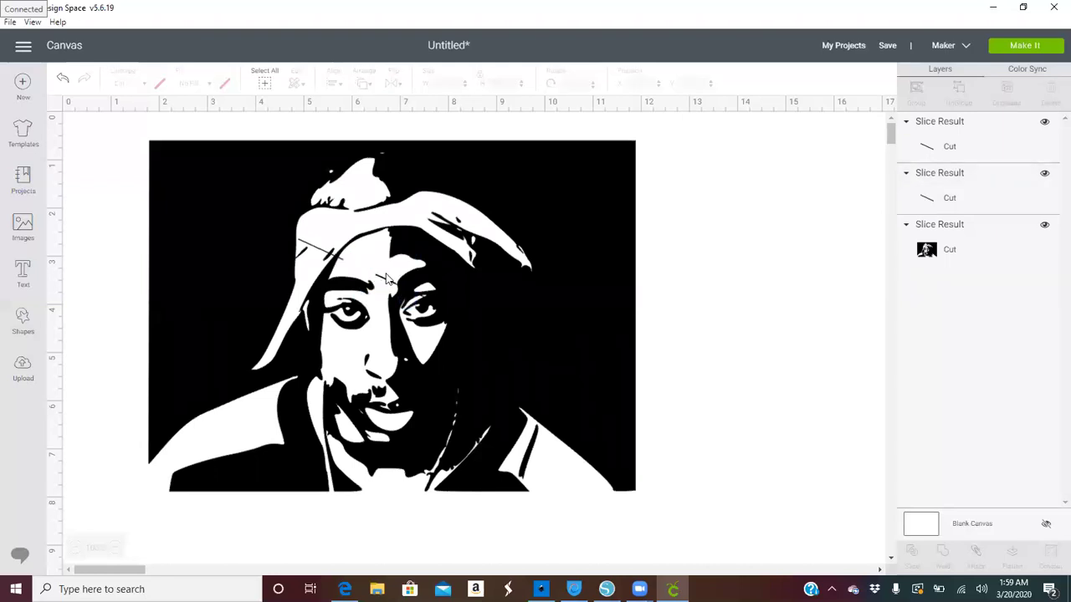
left_click(385, 283)
key("Delete")
left_click(385, 283)
key("Delete")
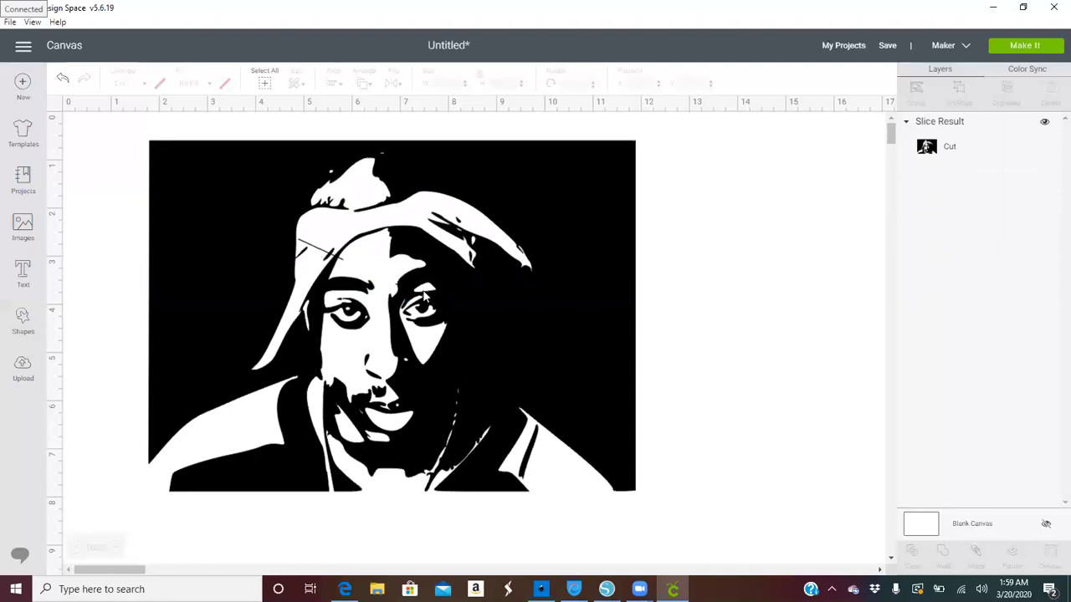
- Scale the portrait down proportionally to about 6.15 in wide by 4.43 in high
left_click(424, 294)
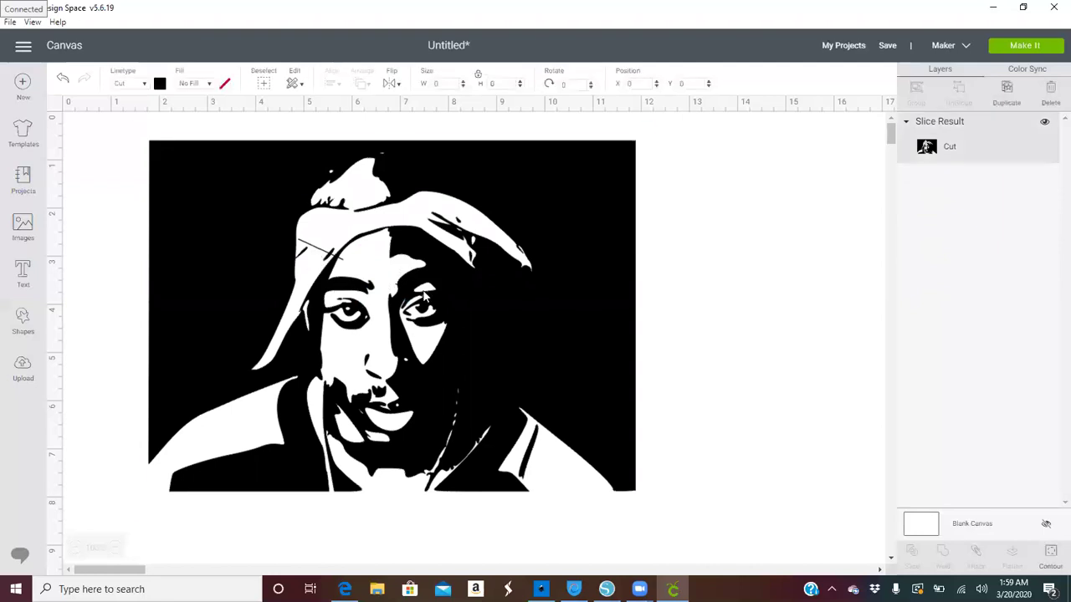
left_click_drag(645, 501, 458, 340)
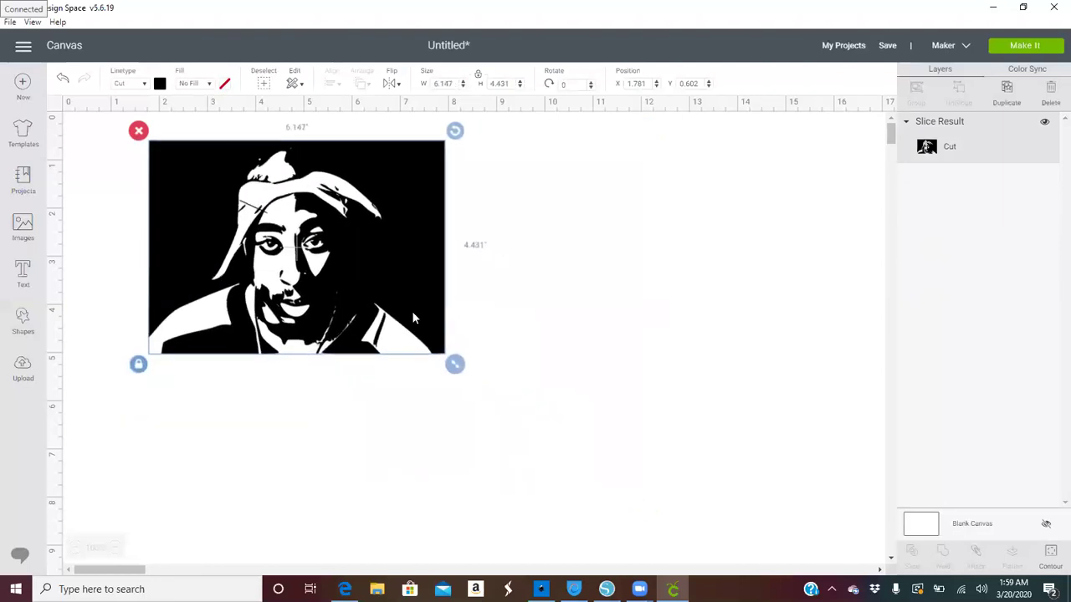
left_click(599, 329)
left_click(390, 286)
- Preview the portrait on the cutting mat, shift it slightly down, and return to the canvas without continuing
left_click(1017, 47)
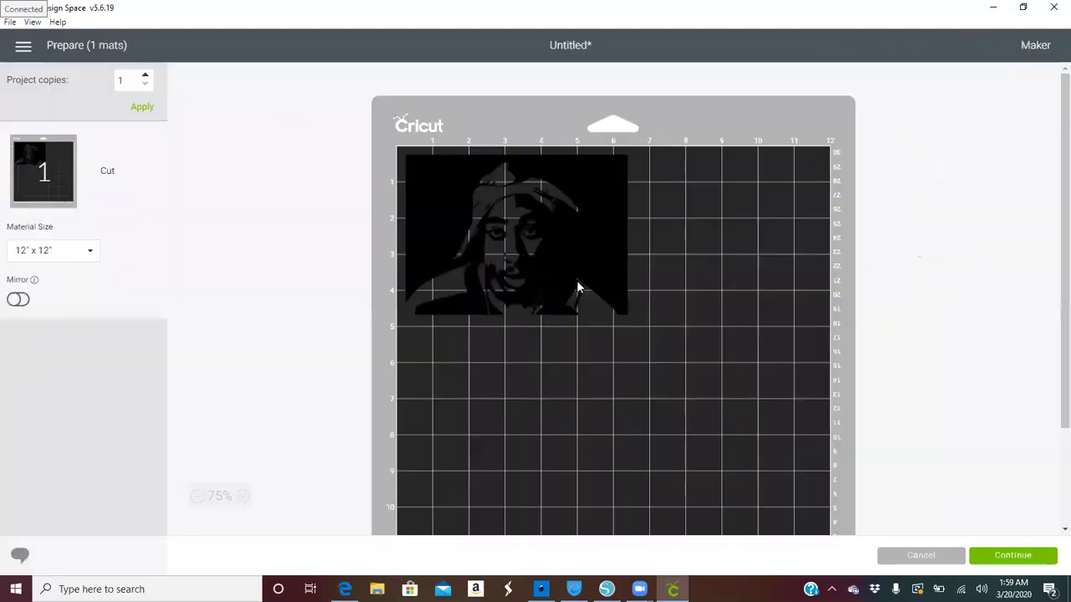
mouse_move(566, 262)
left_mouse_down()
mouse_move(624, 327)
mouse_move(596, 382)
mouse_move(674, 396)
mouse_move(547, 282)
mouse_move(550, 271)
left_mouse_up()
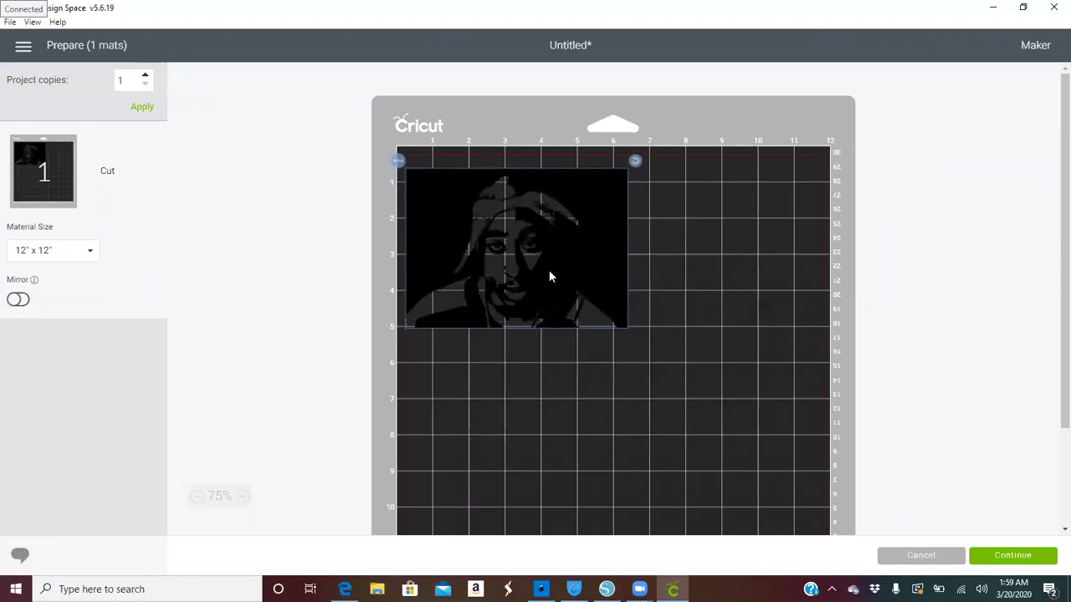
left_click(899, 559)
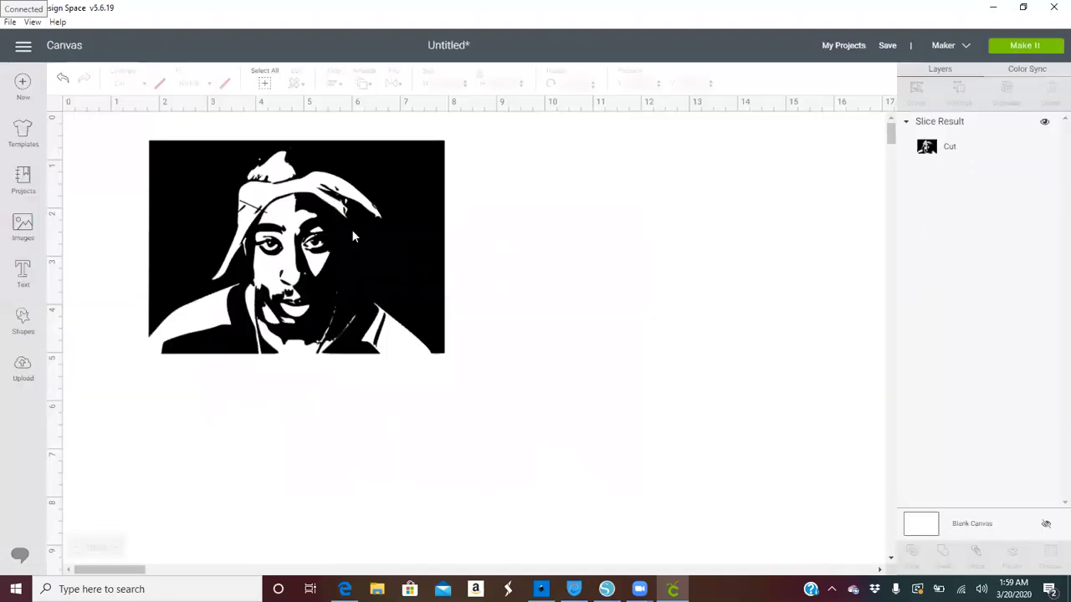